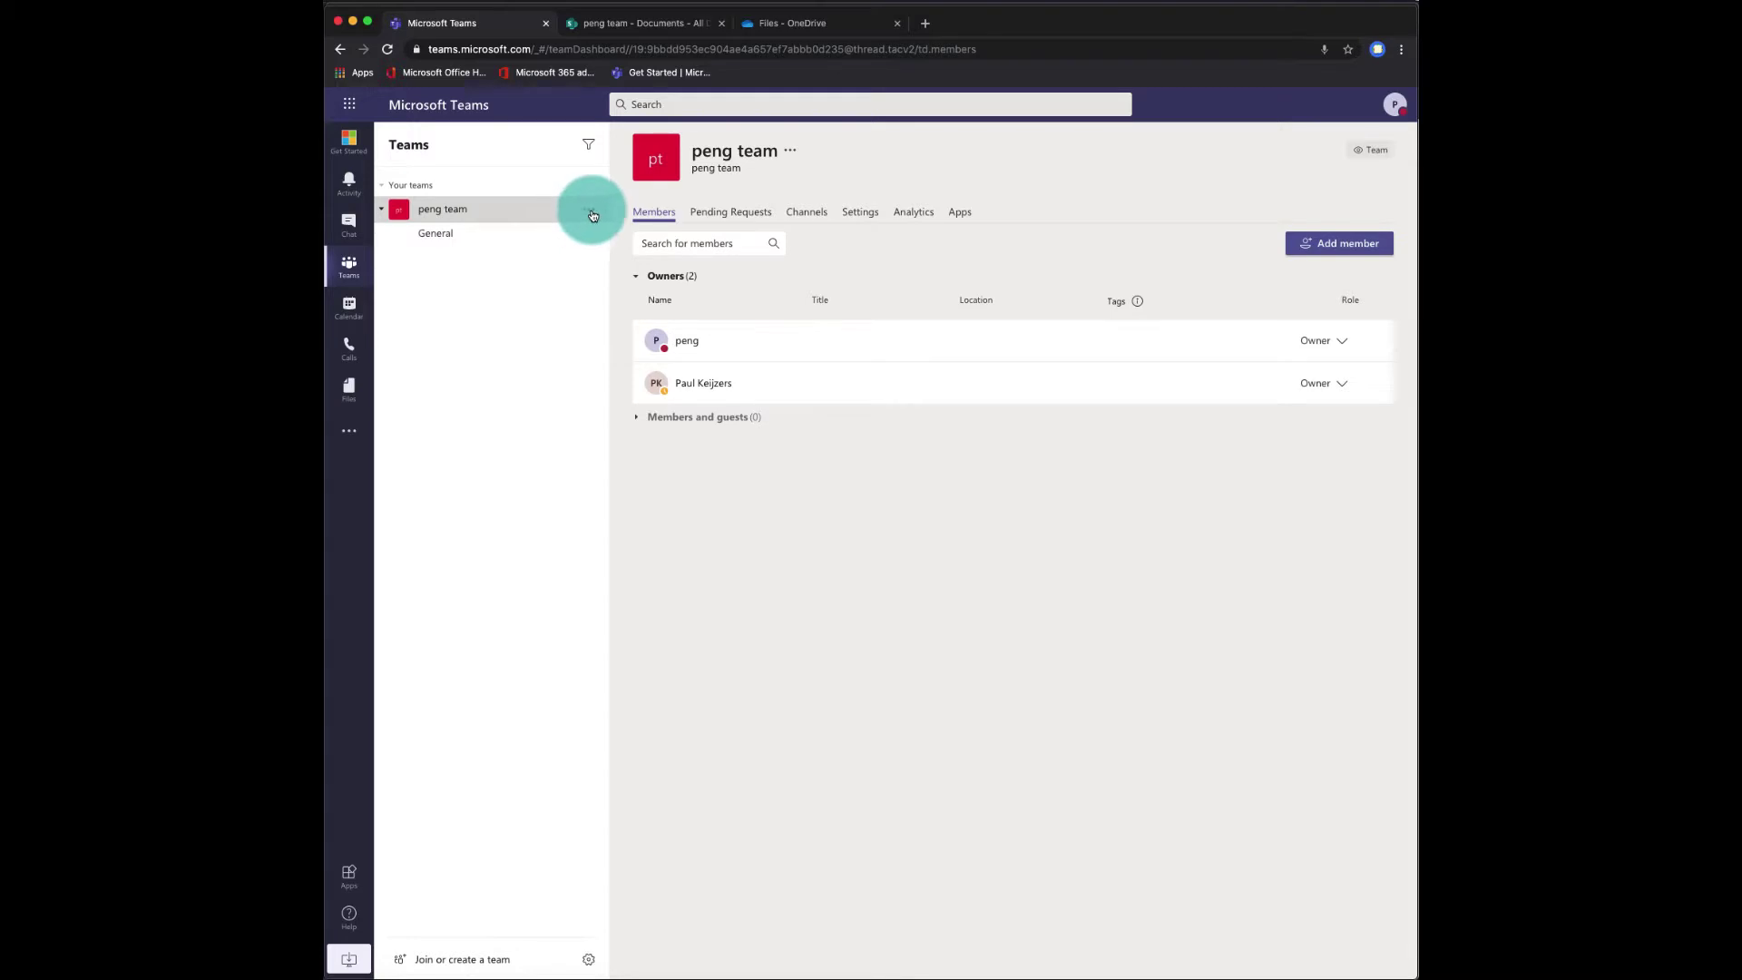
# - Add a standard channel named "special demo english" to the team
pyautogui.click(585, 211)
pyautogui.click(614, 300)
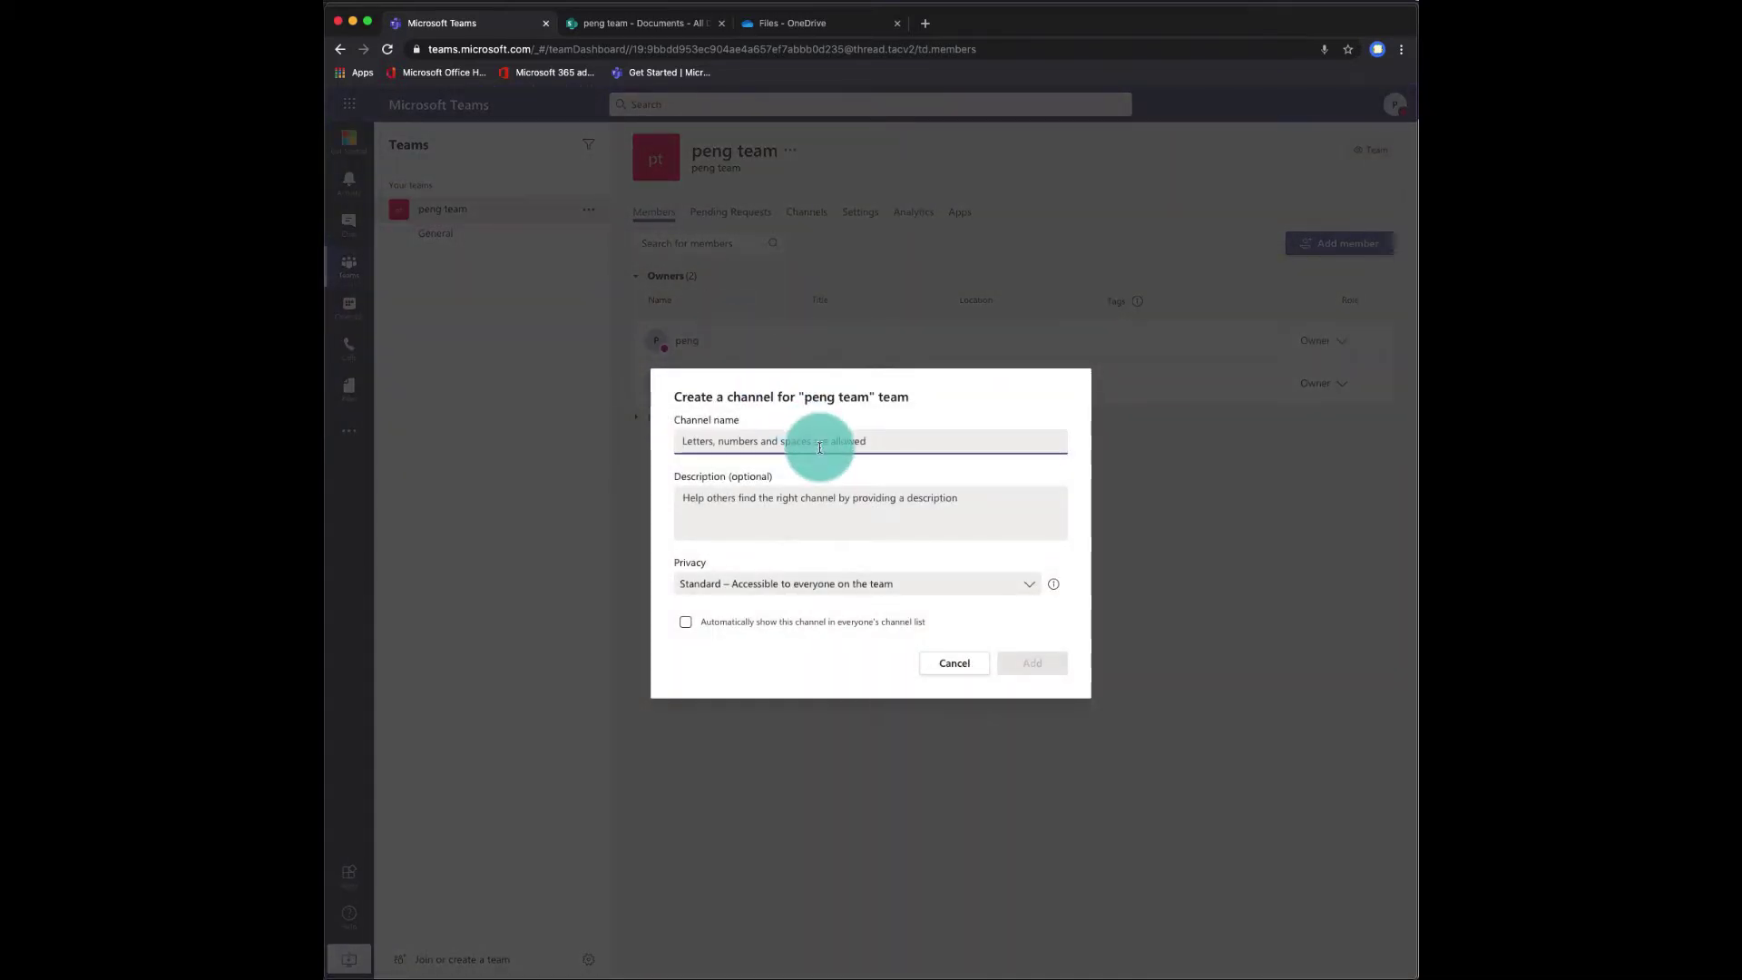
pyautogui.write('special demo')
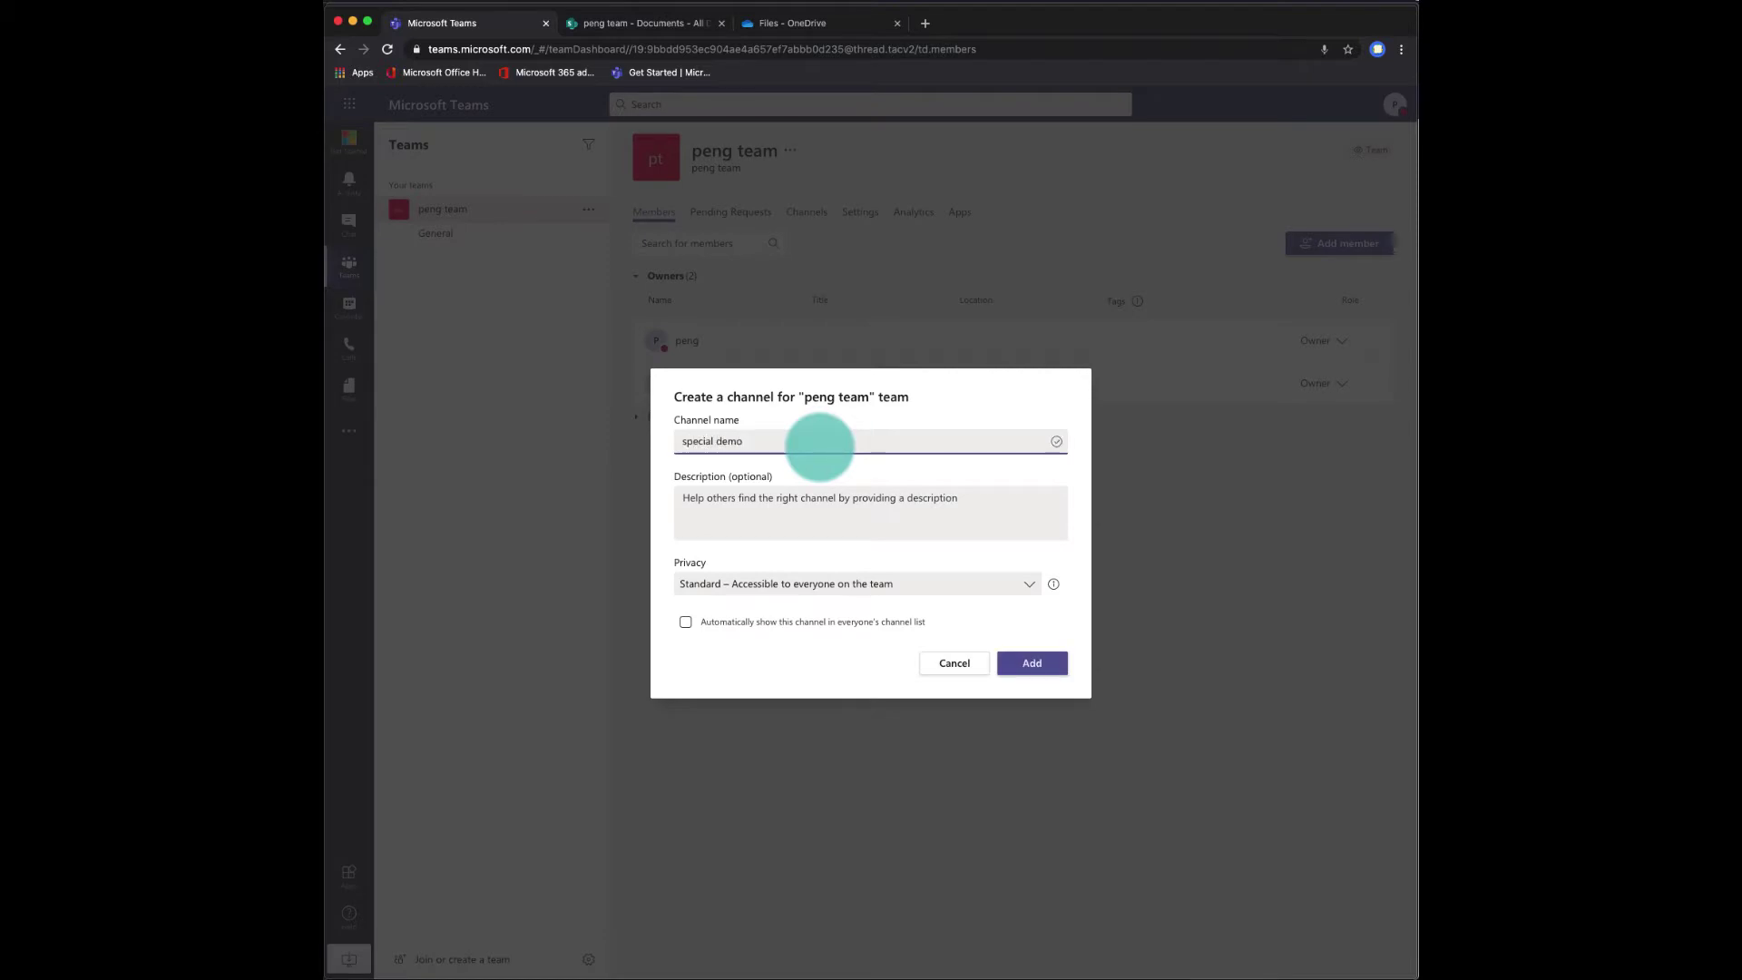
pyautogui.write(' english')
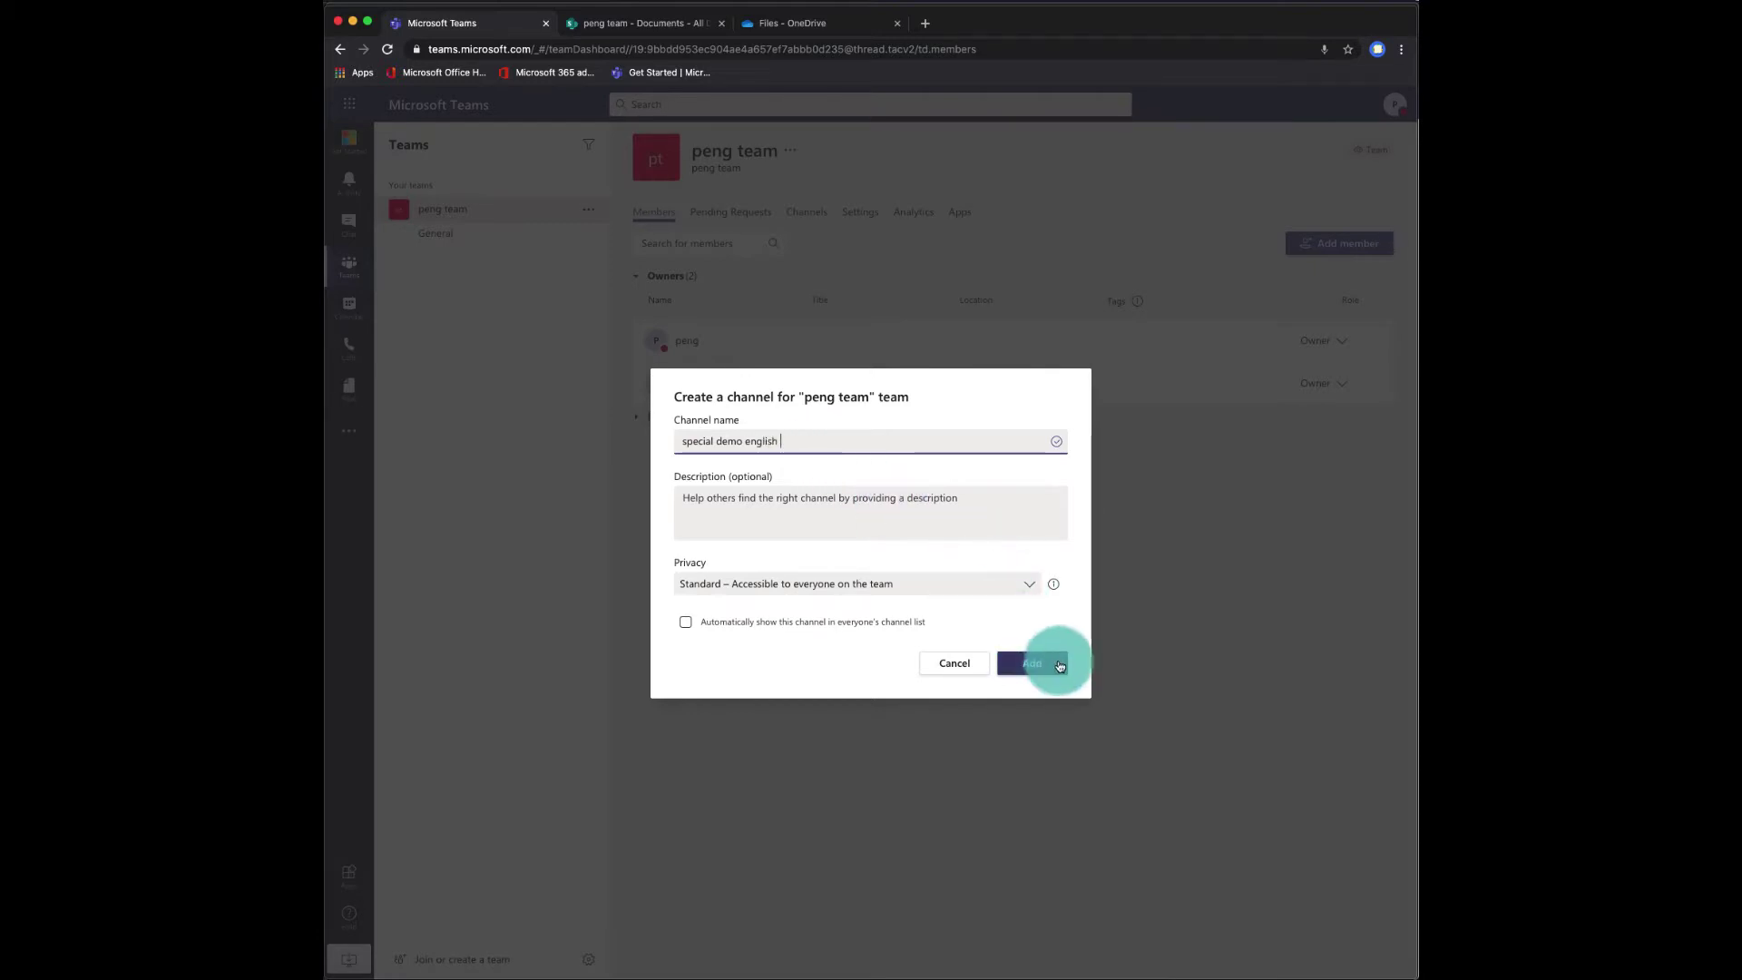
pyautogui.click(1050, 669)
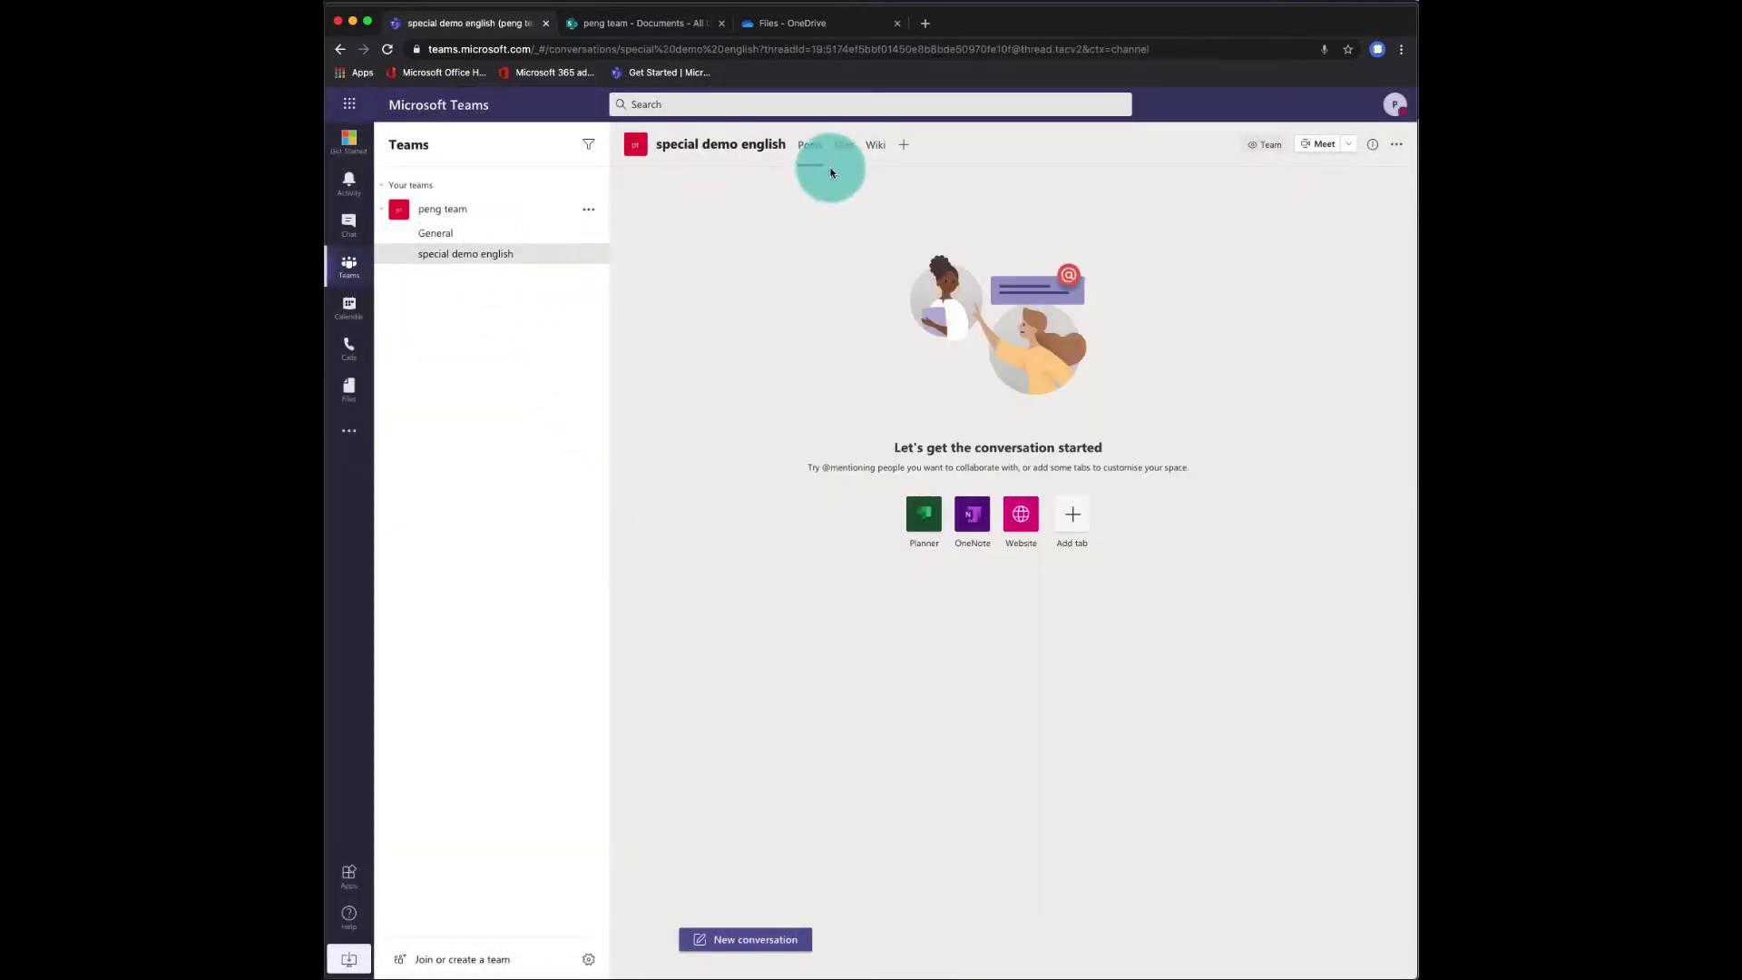
# - Create a Word document named "test" in the files of the "special demo english" channel
pyautogui.click(843, 150)
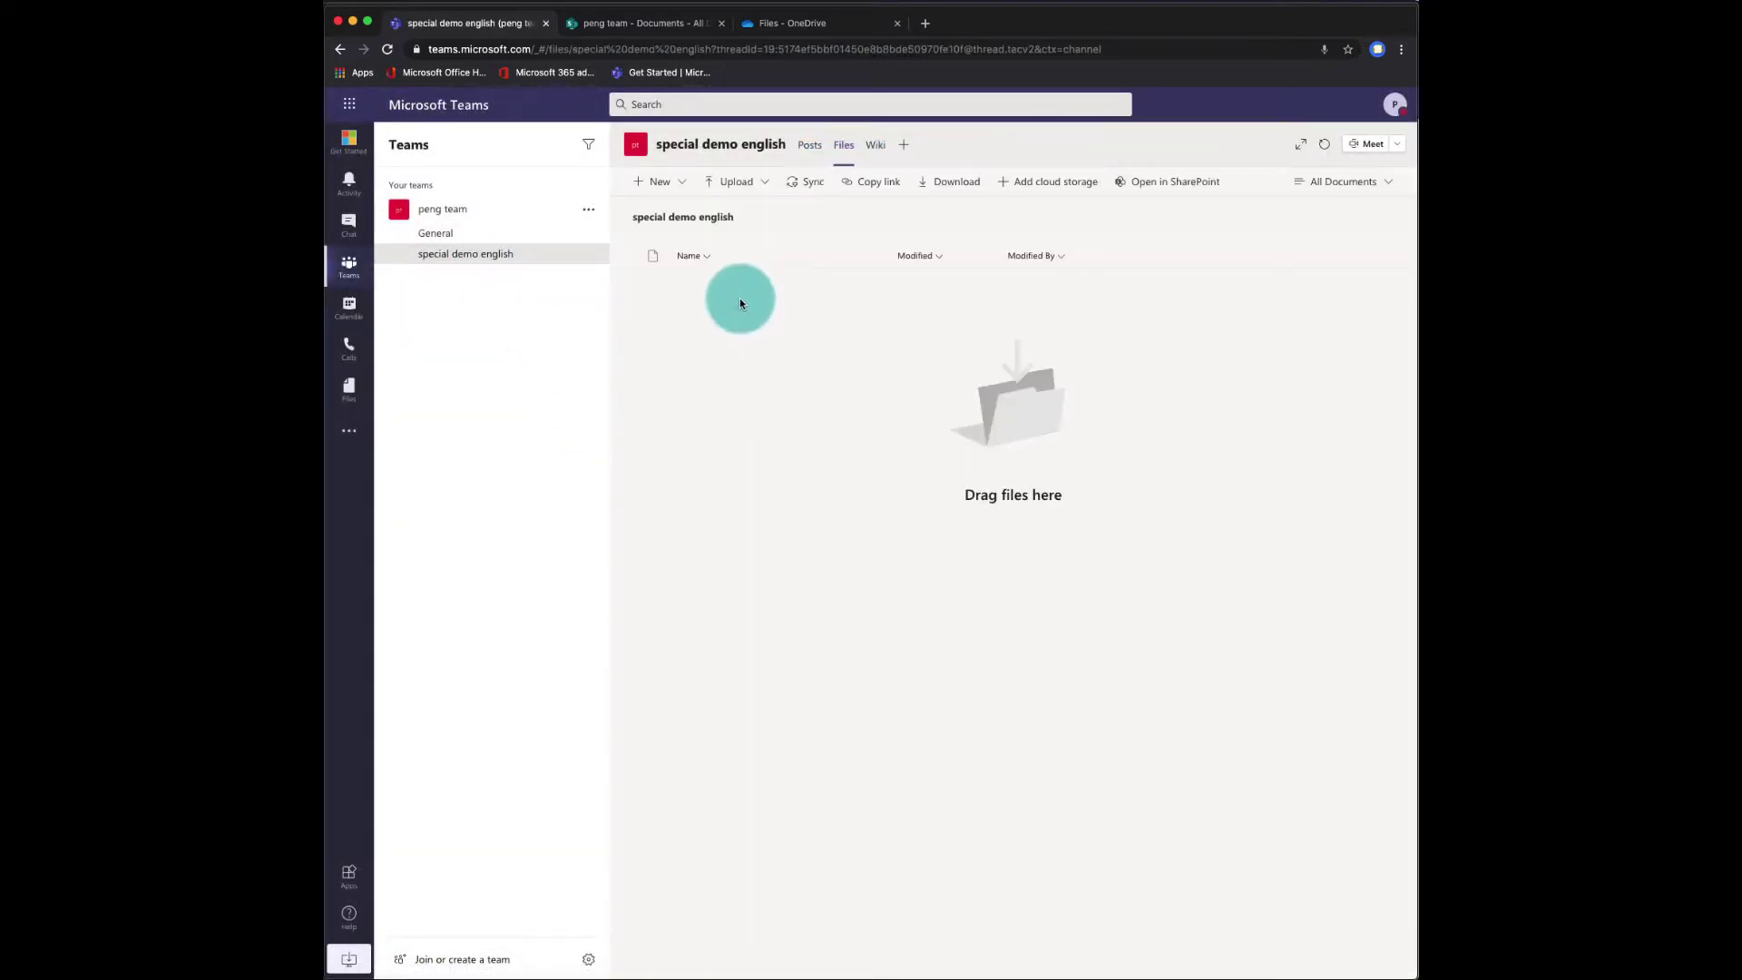
pyautogui.click(676, 183)
pyautogui.click(687, 249)
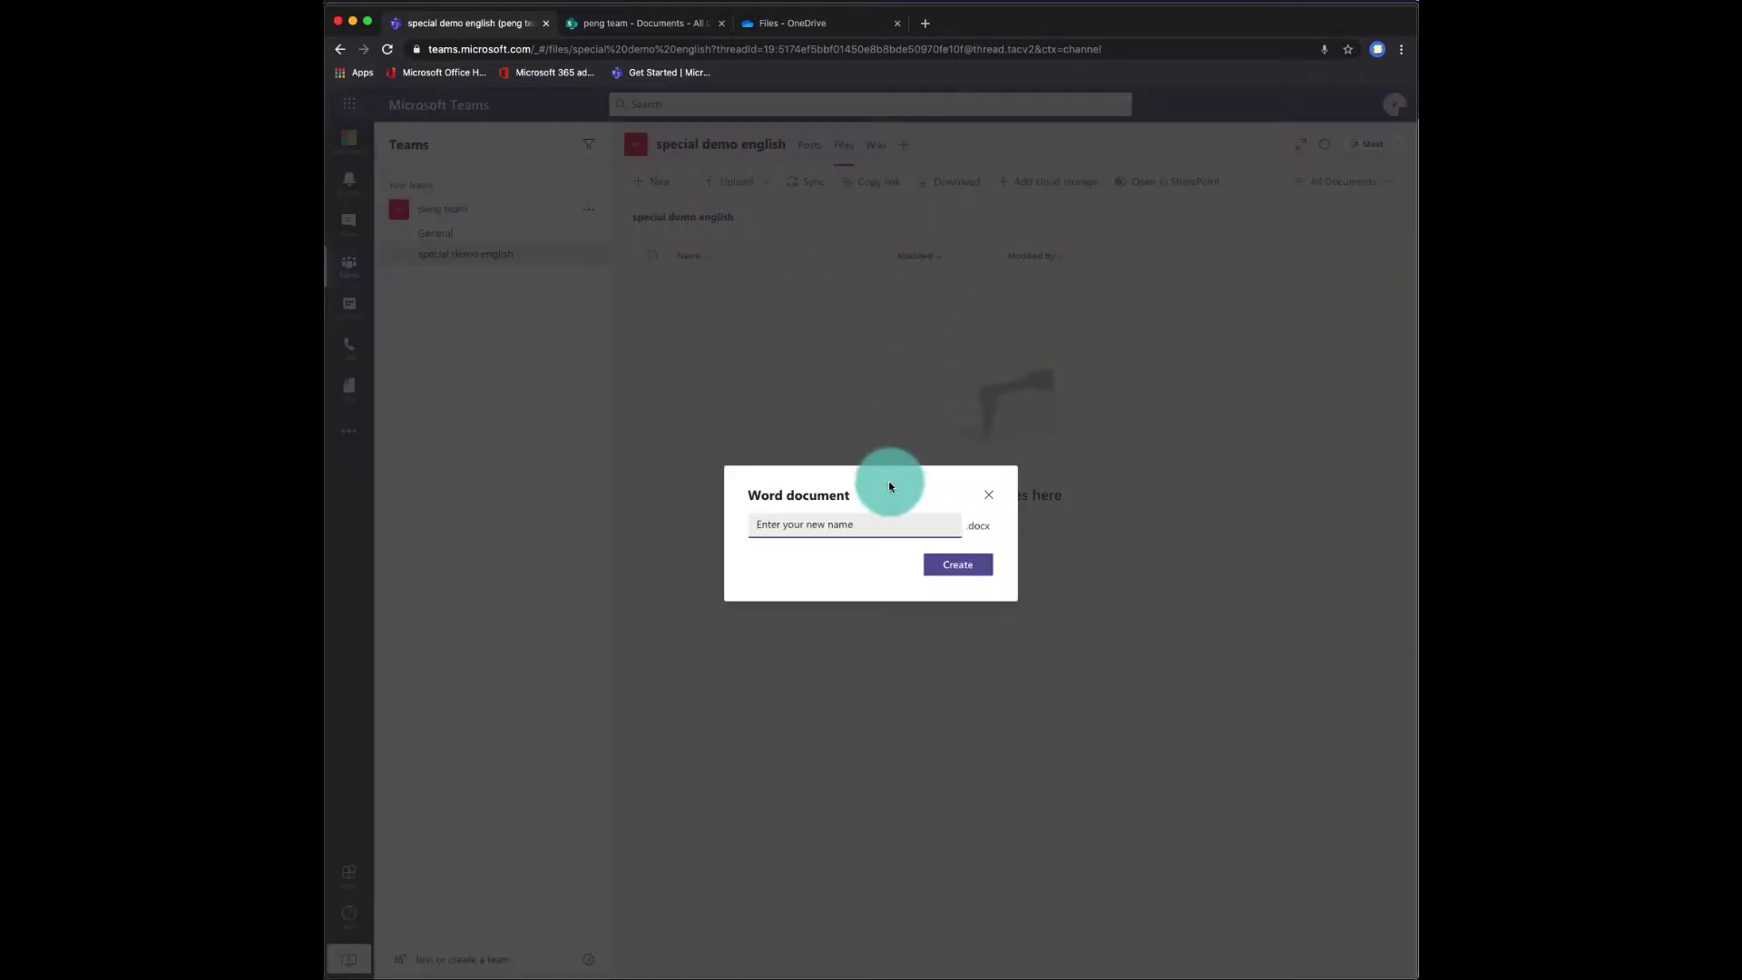
pyautogui.write('test')
pyautogui.press('Return')
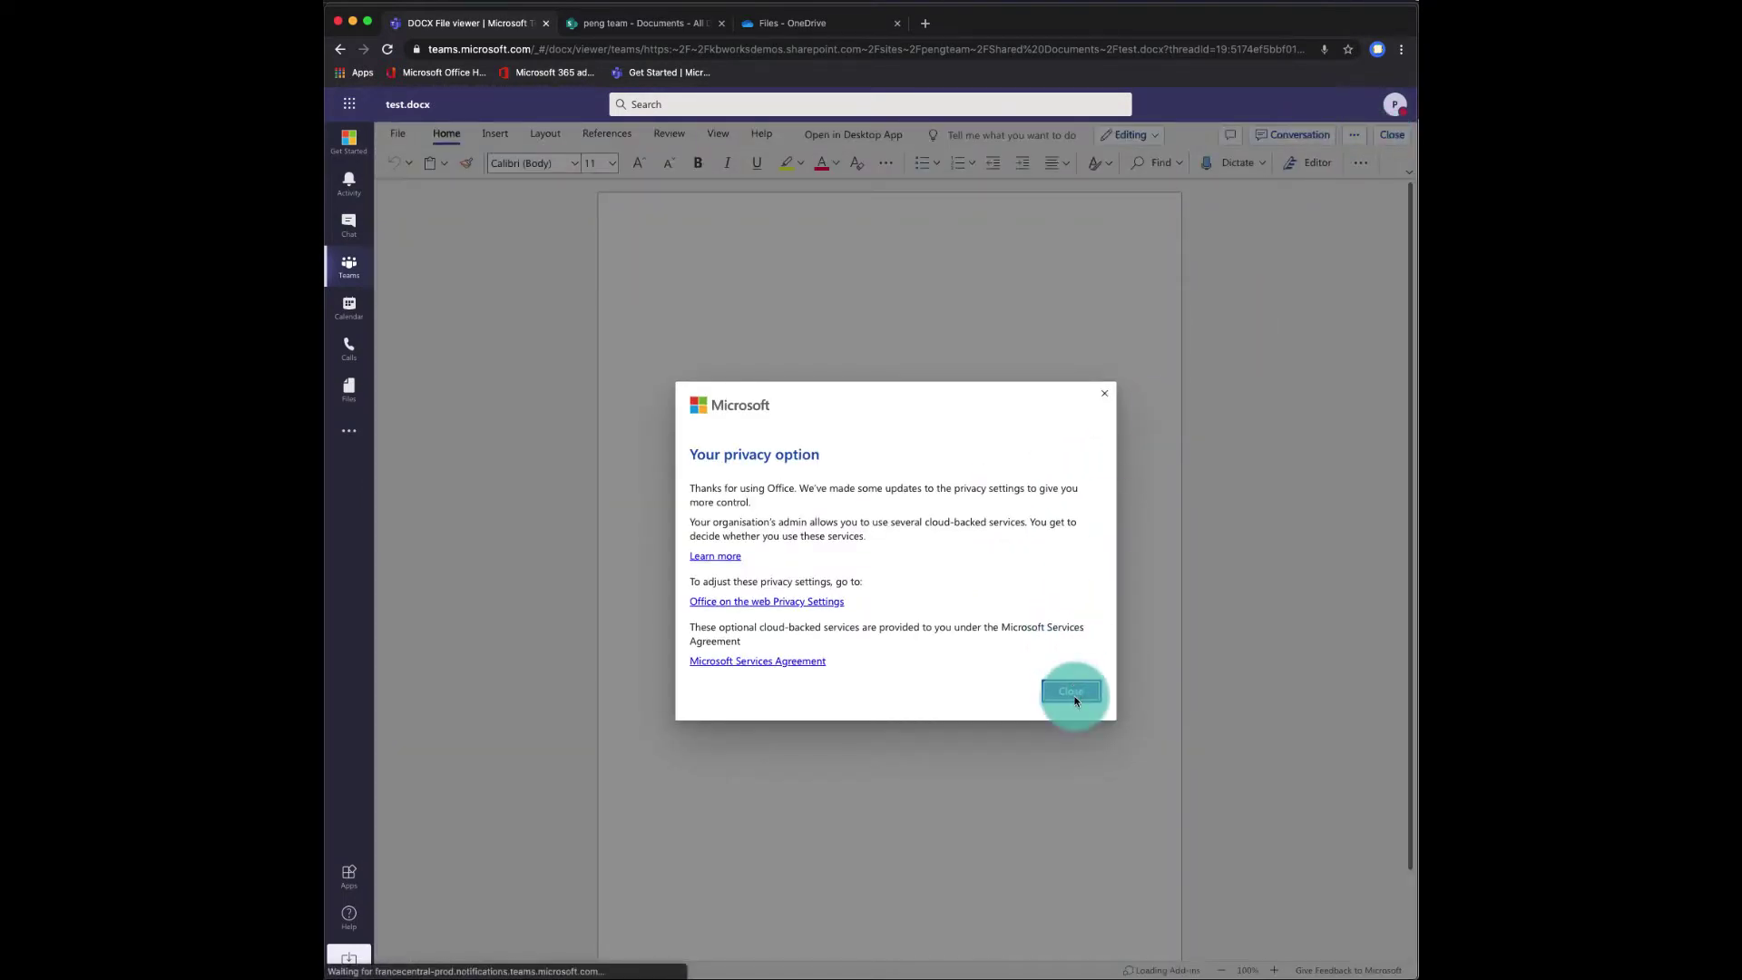
# - Dismiss the privacy notice, enter "asdfsafd" as the document's text and close the document
pyautogui.click(1070, 689)
pyautogui.write('asdfsafd')
pyautogui.click(1388, 136)
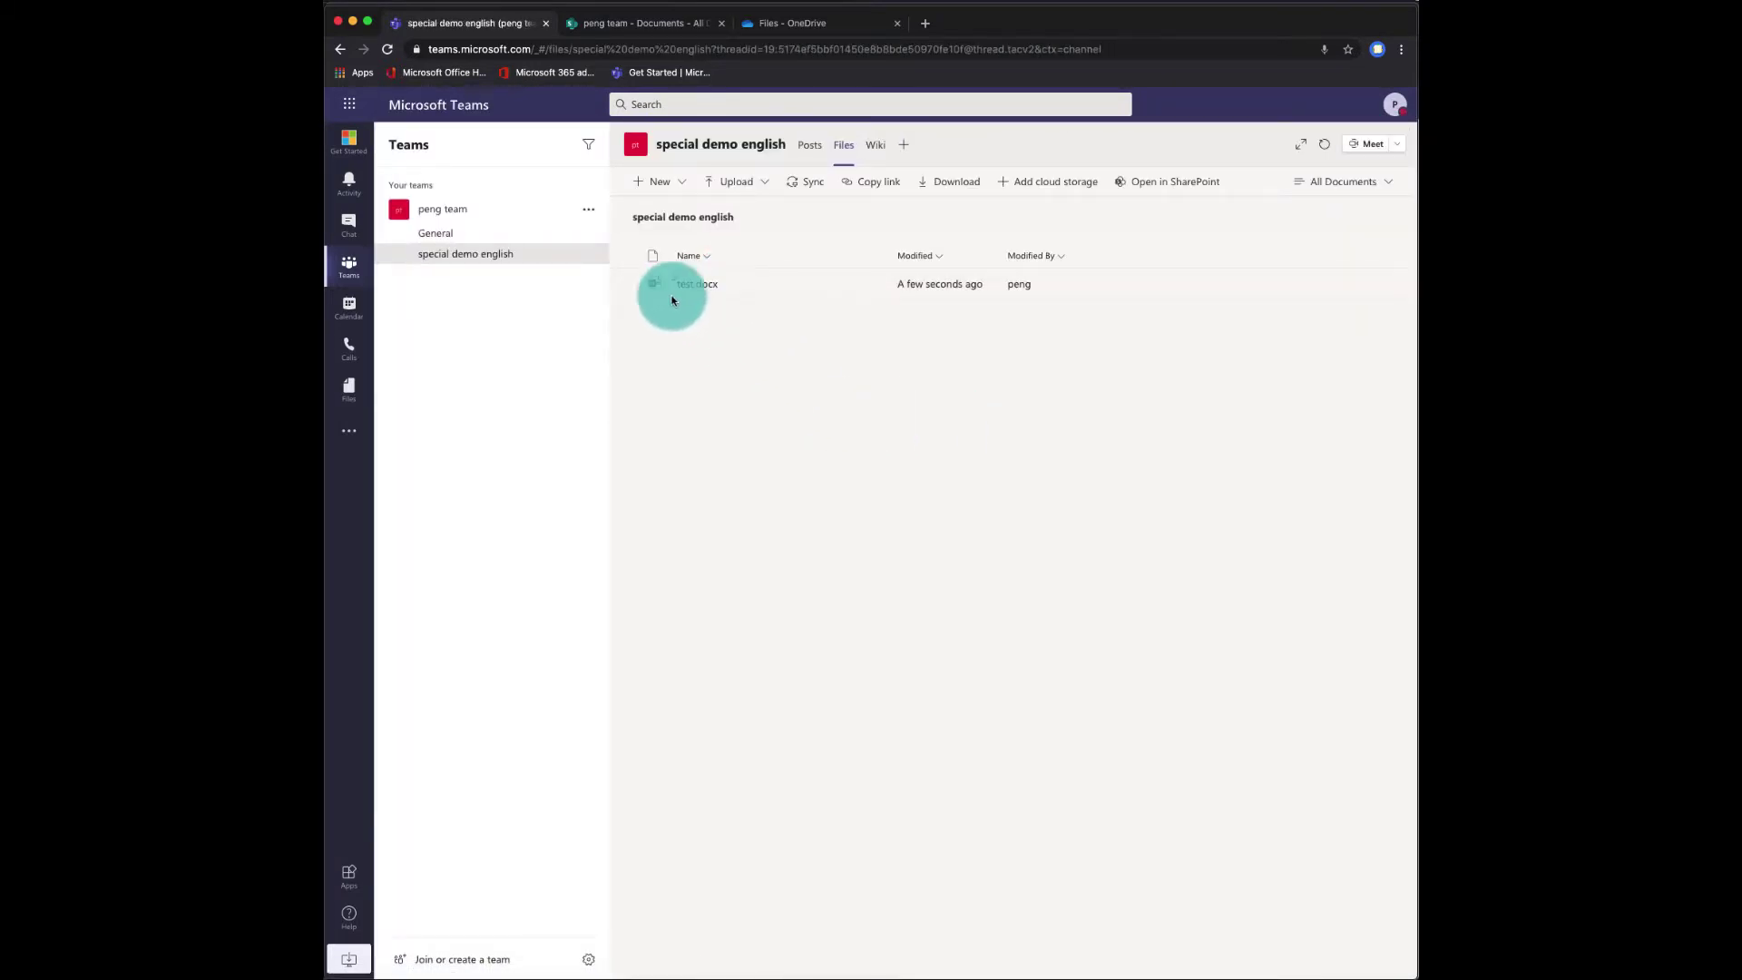
# - Rename the "special demo english" channel to "special english"
pyautogui.click(587, 256)
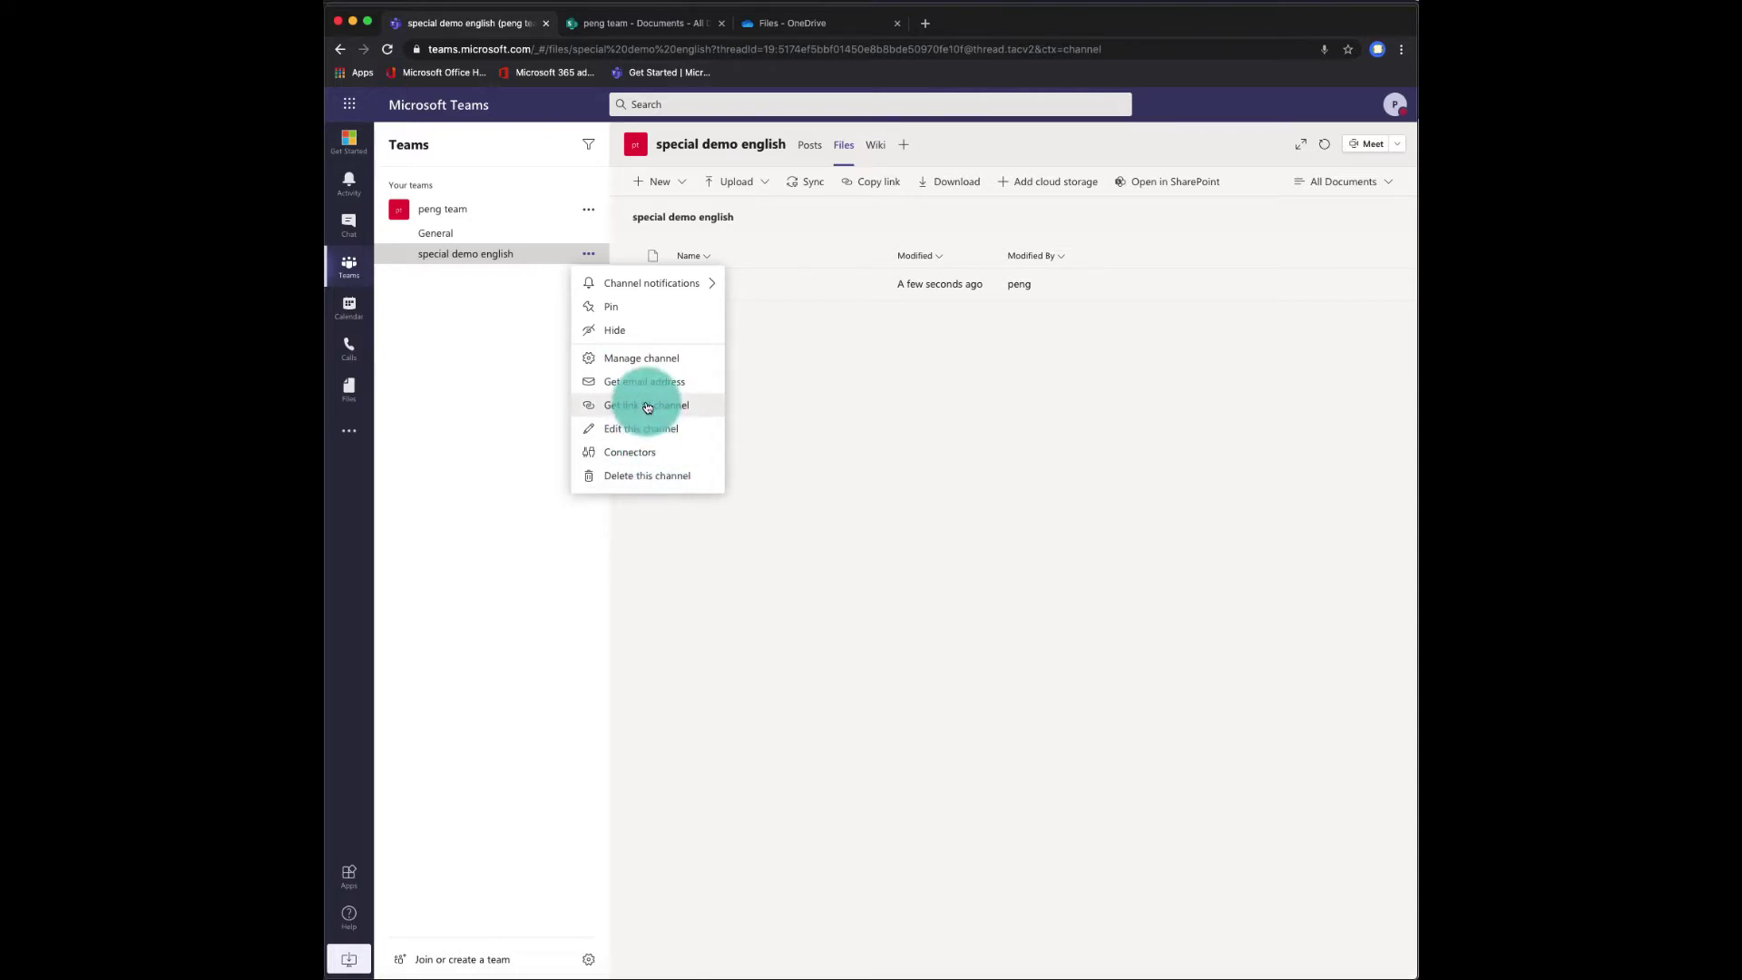
pyautogui.click(651, 428)
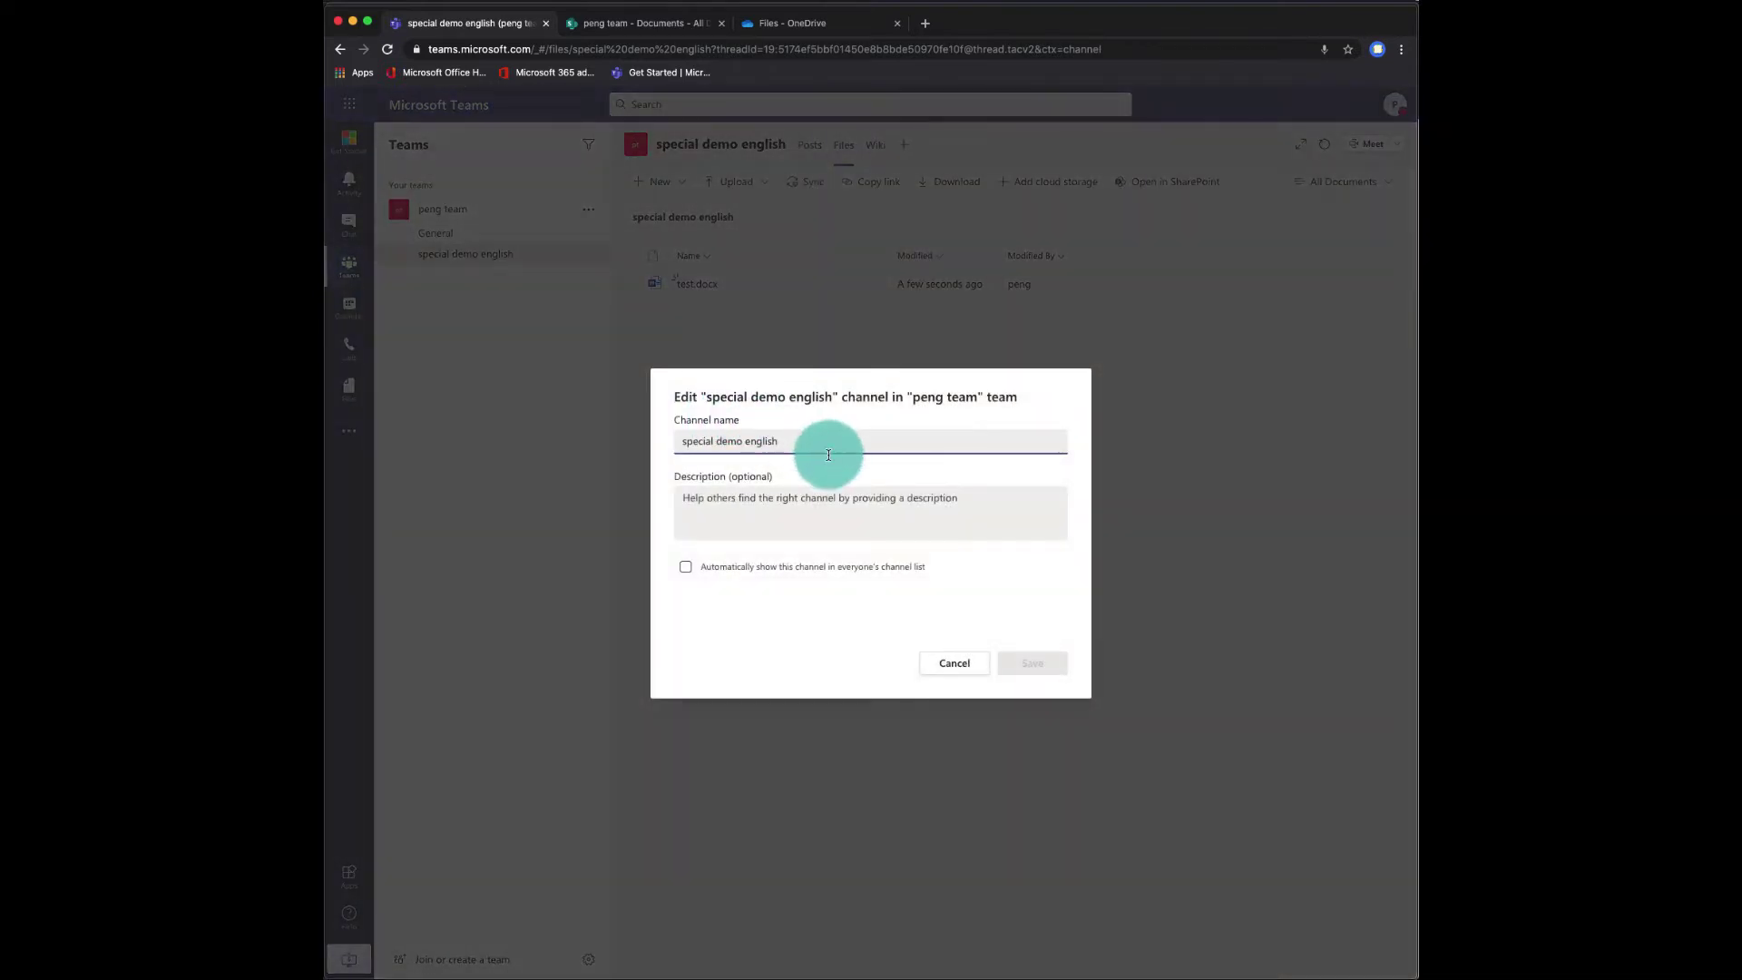
pyautogui.doubleClick(726, 442)
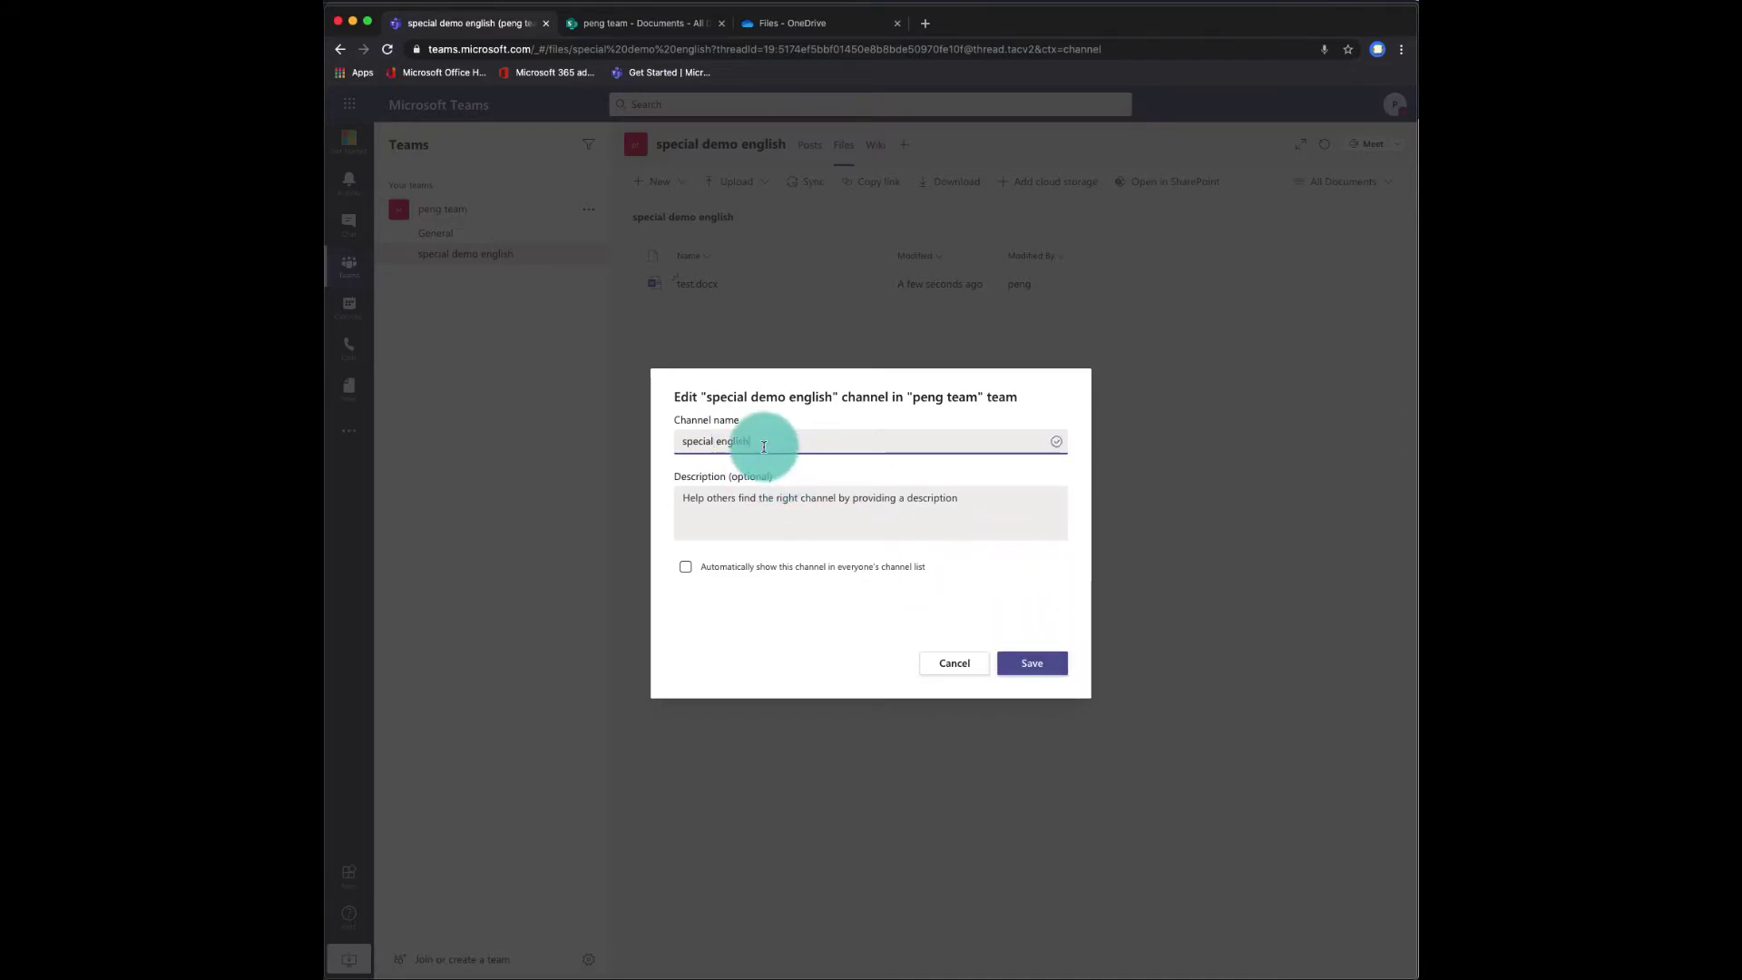
pyautogui.moveTo(764, 447); pyautogui.dragTo(646, 441)
pyautogui.click(1039, 665)
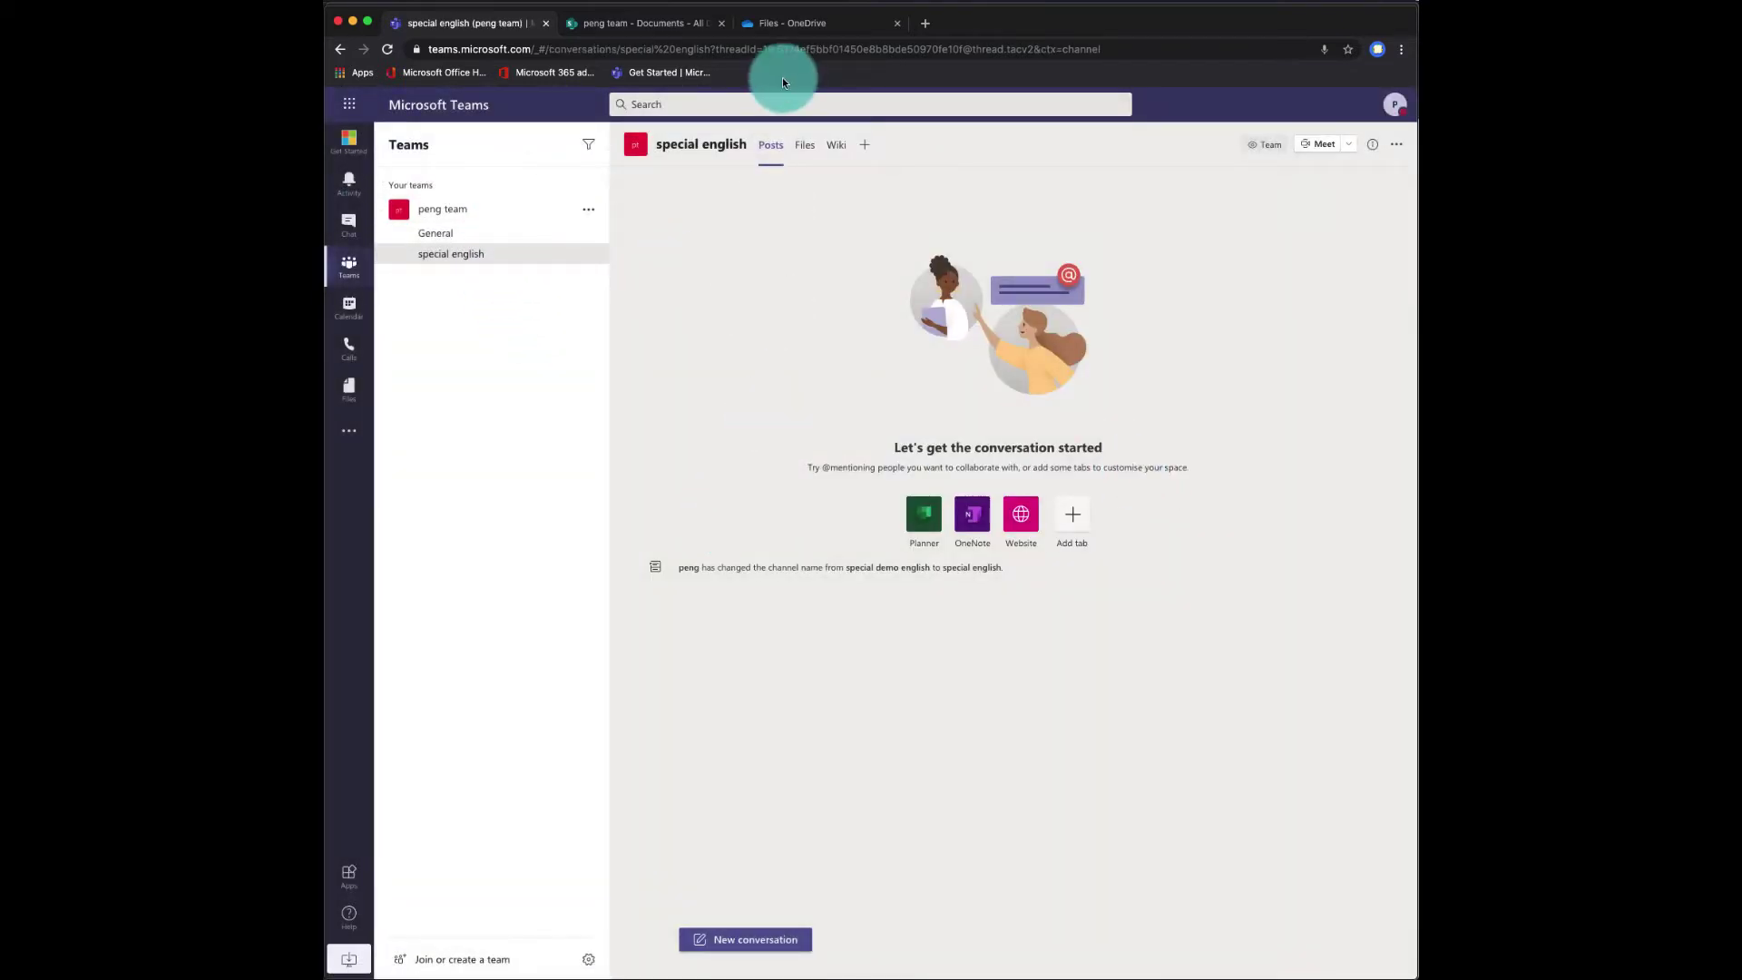
# - Compare the renamed channel's files in Teams with its folder name and contents in the SharePoint document library
pyautogui.click(805, 148)
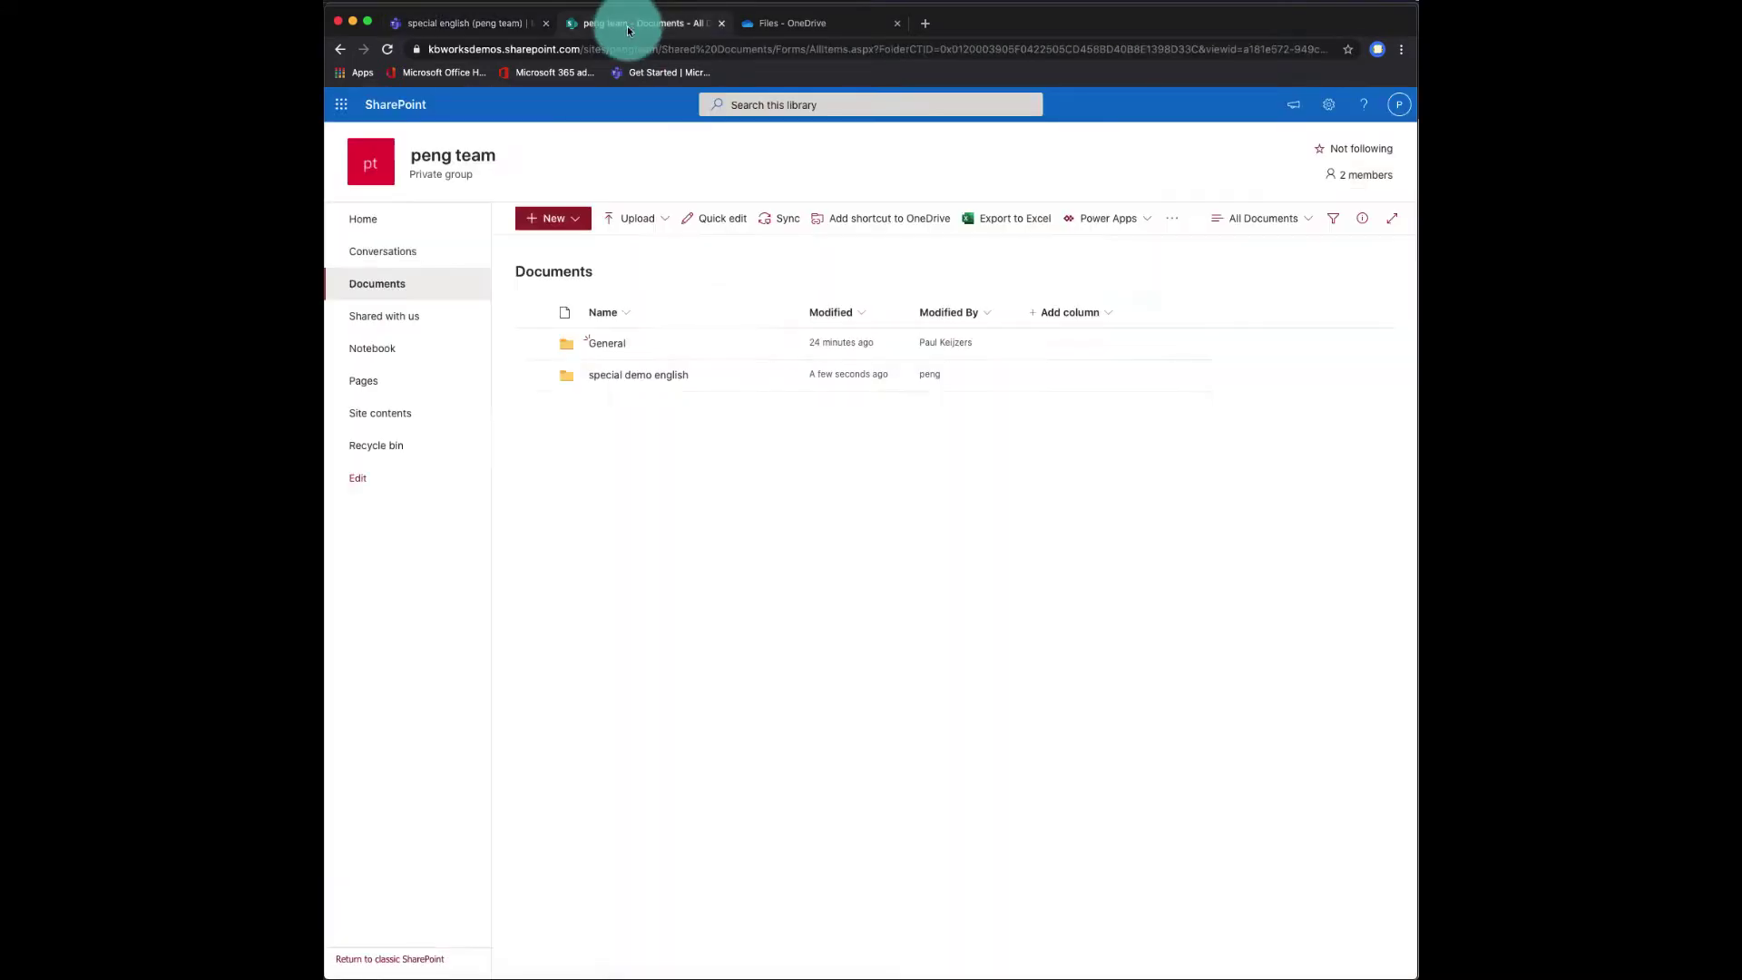
pyautogui.click(603, 376)
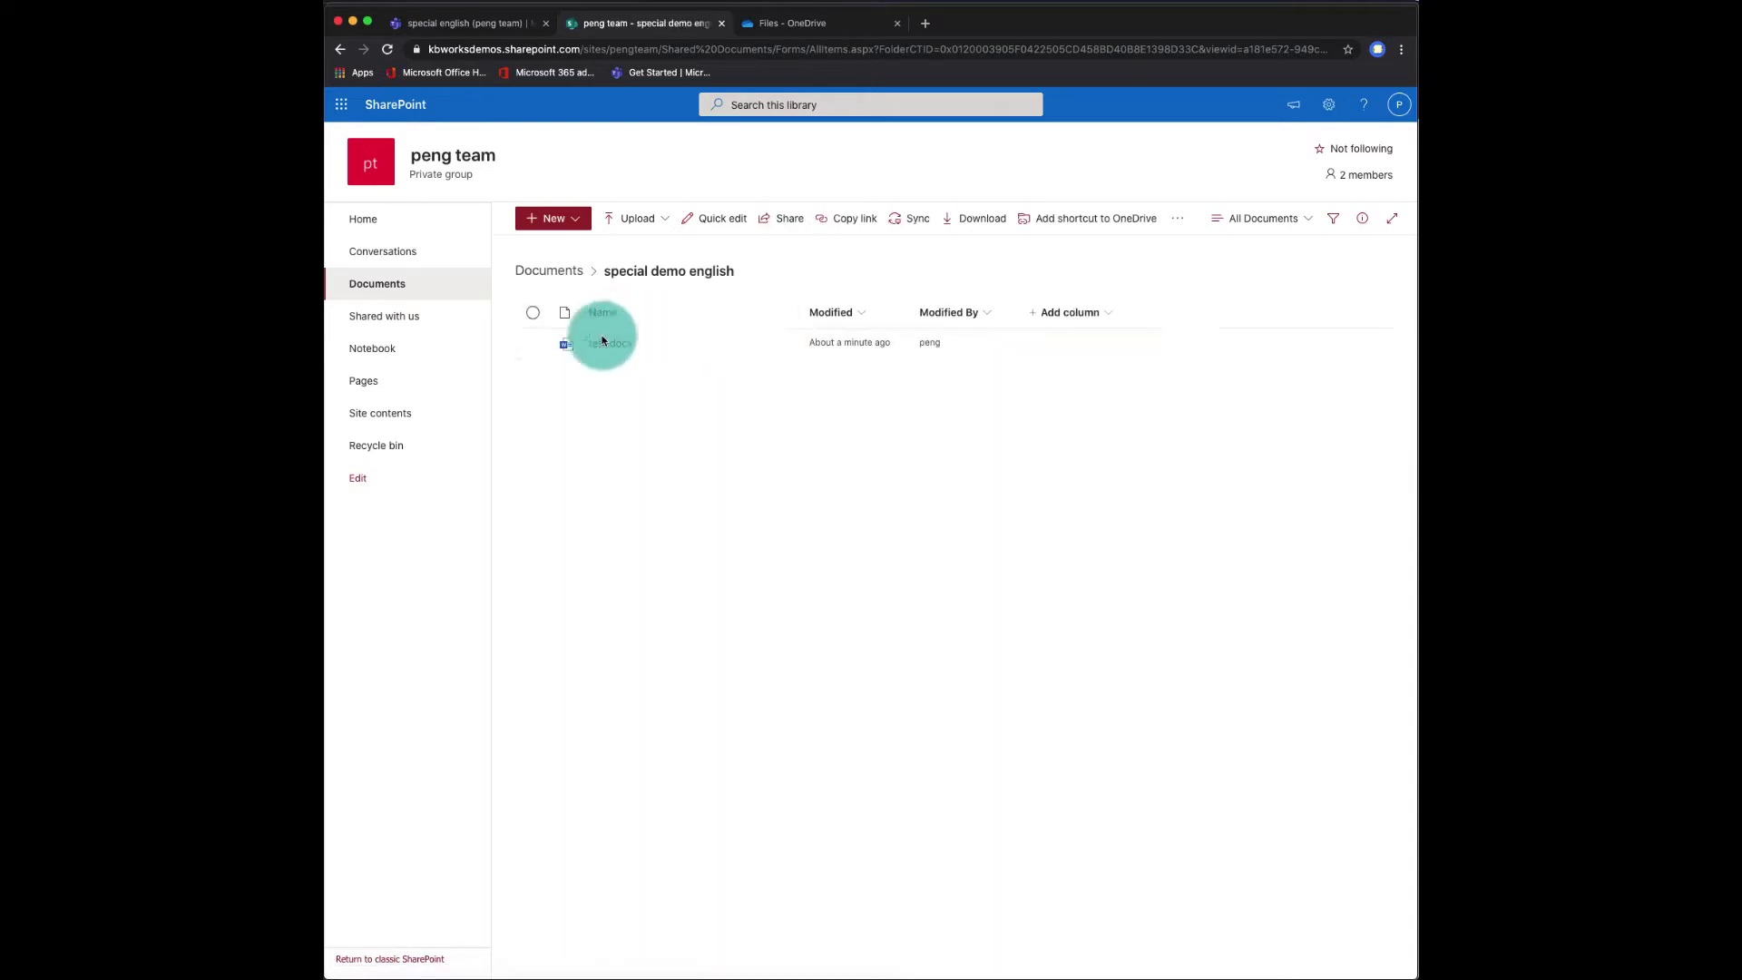
pyautogui.click(550, 271)
pyautogui.click(467, 22)
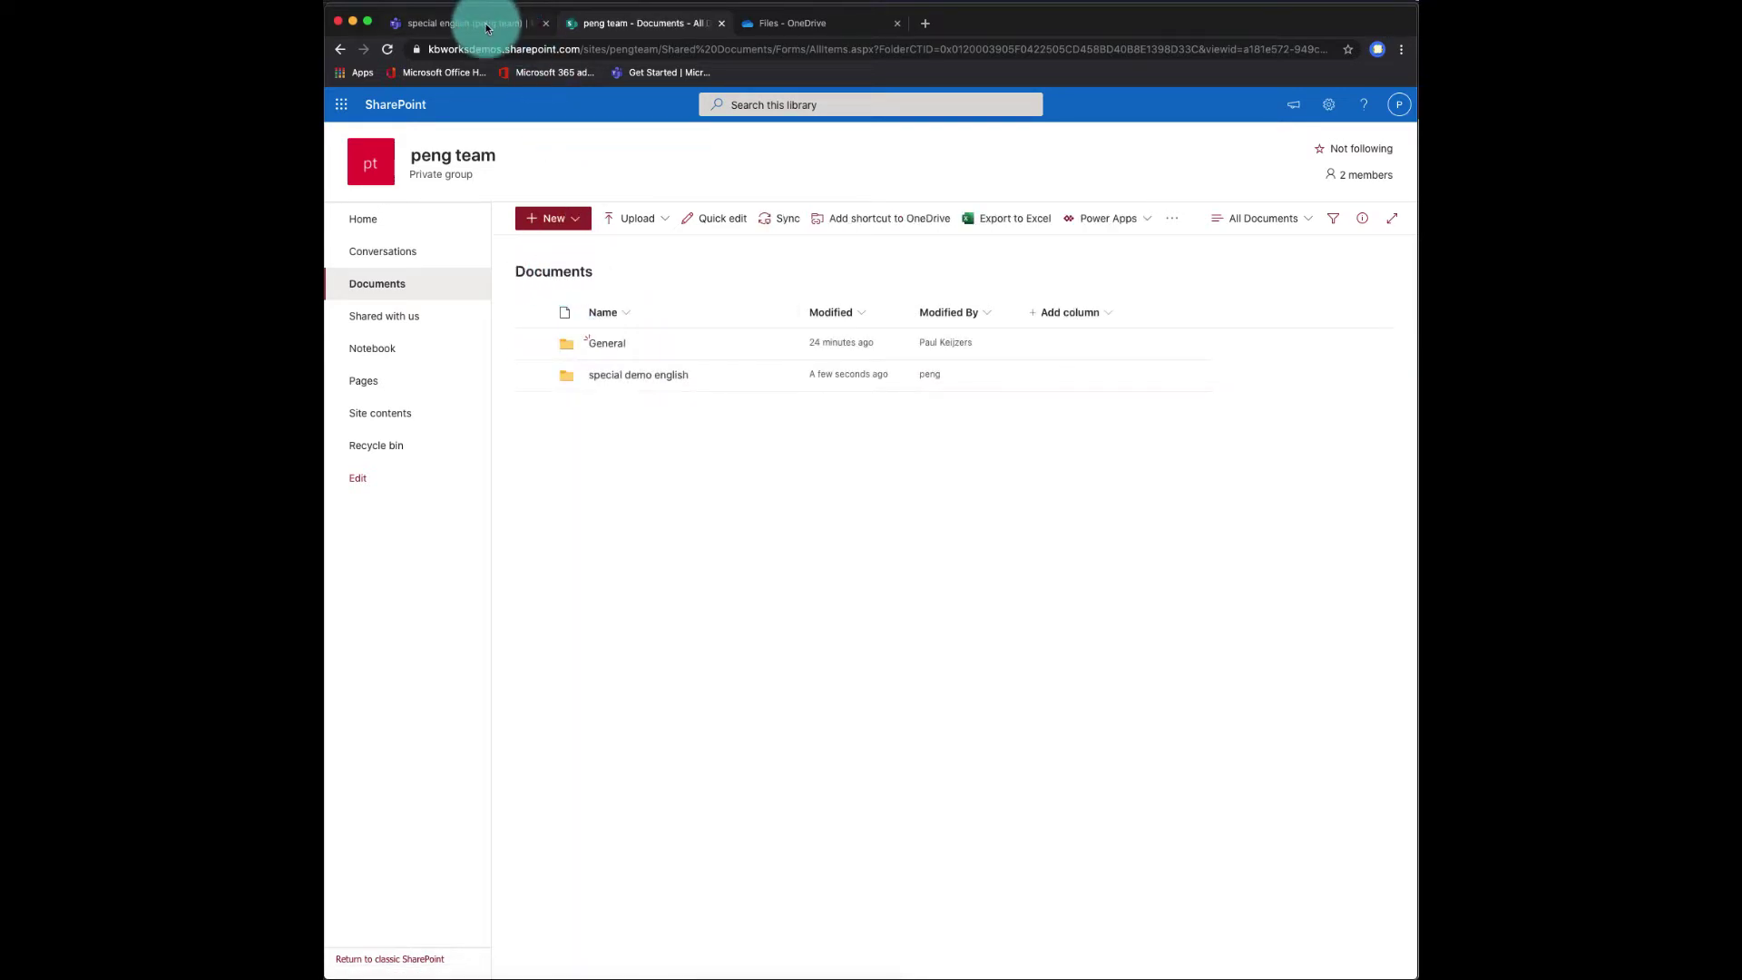
pyautogui.click(697, 293)
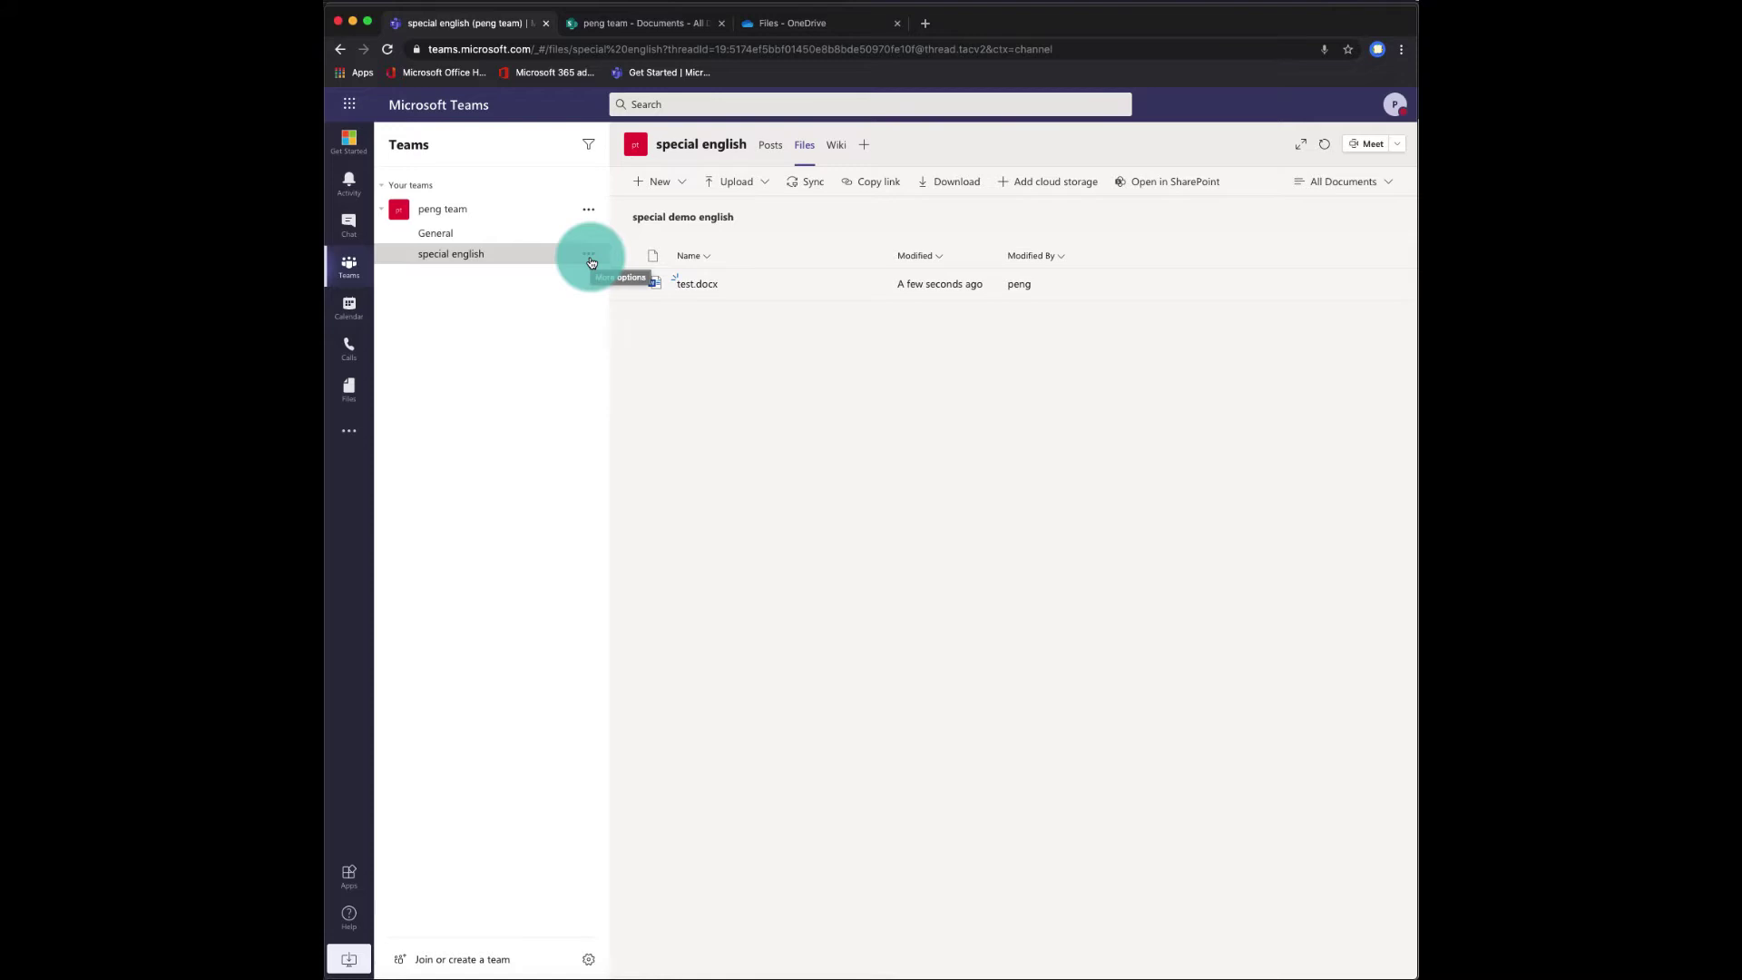
pyautogui.click(625, 24)
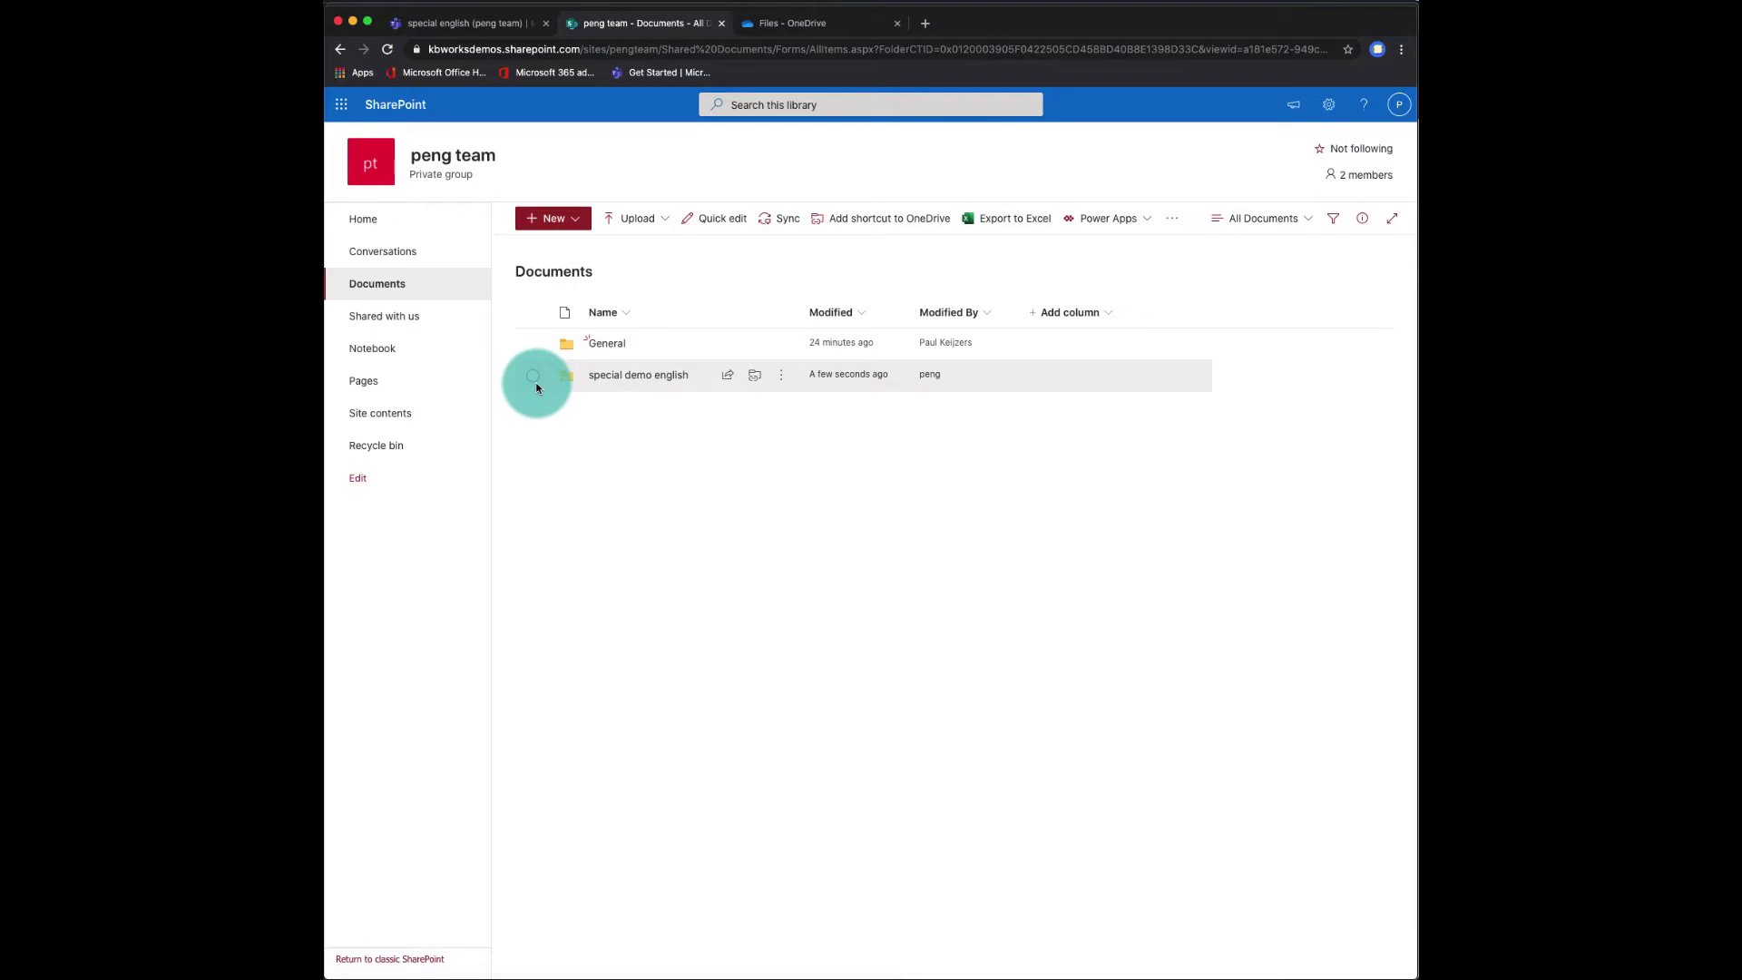
pyautogui.click(486, 25)
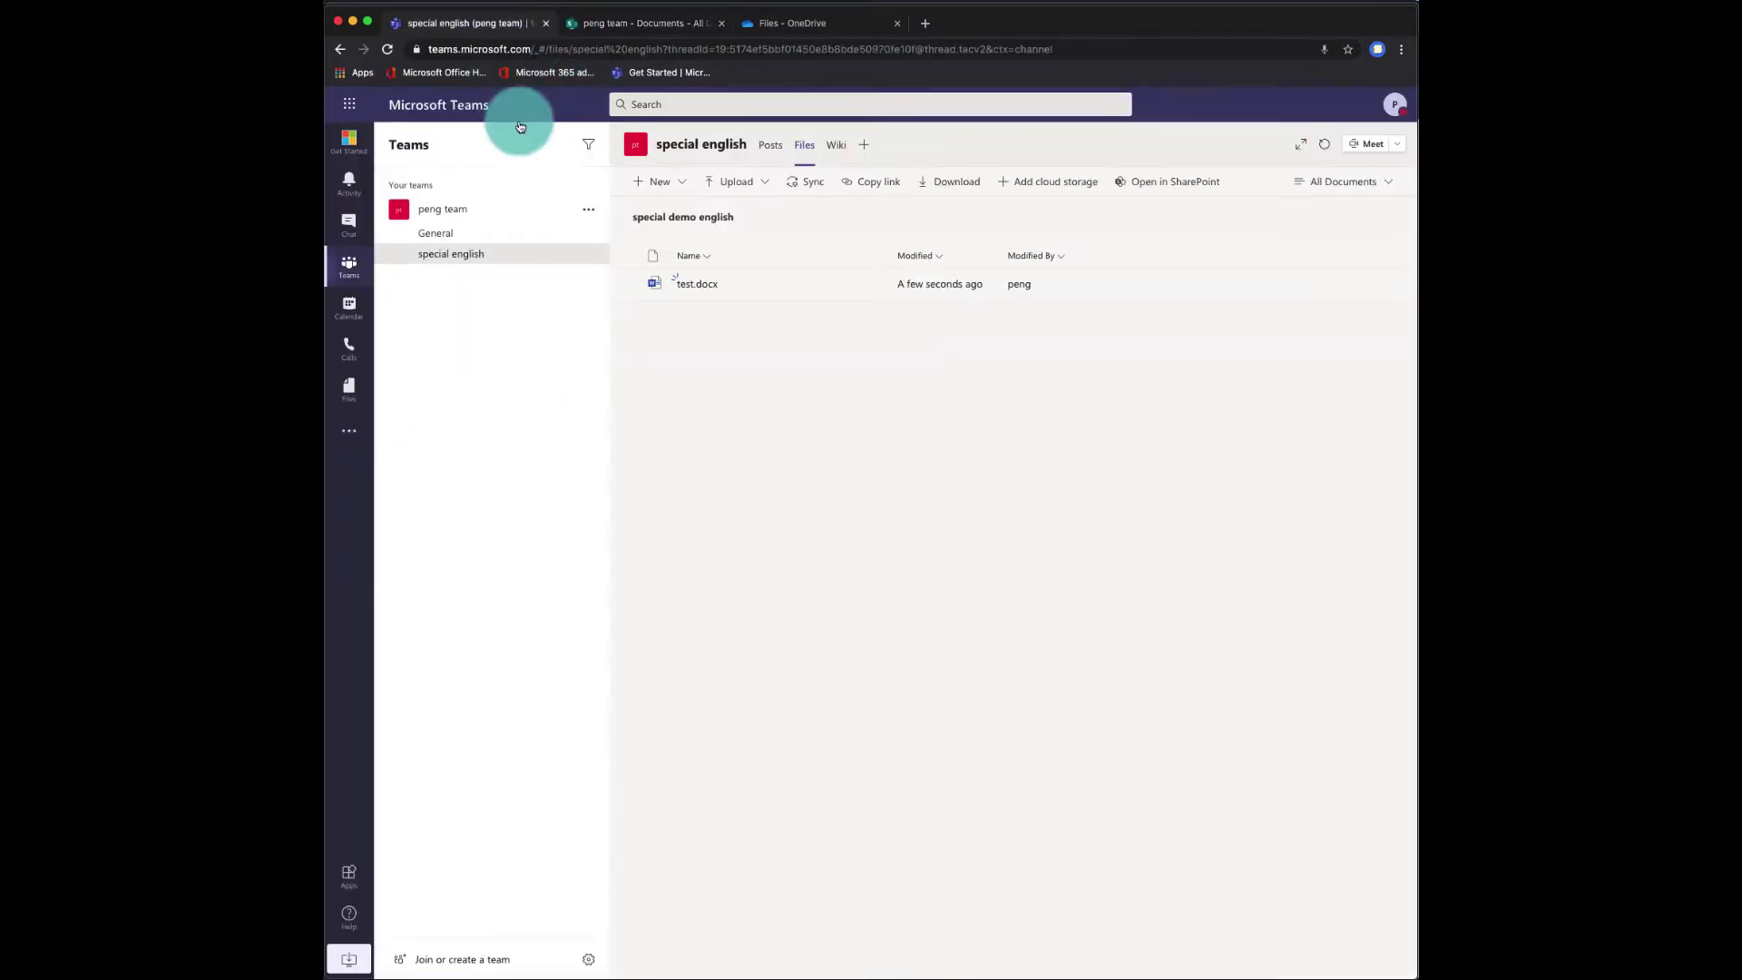
# - Rename the "special english" channel back to "special demo english"
pyautogui.click(590, 255)
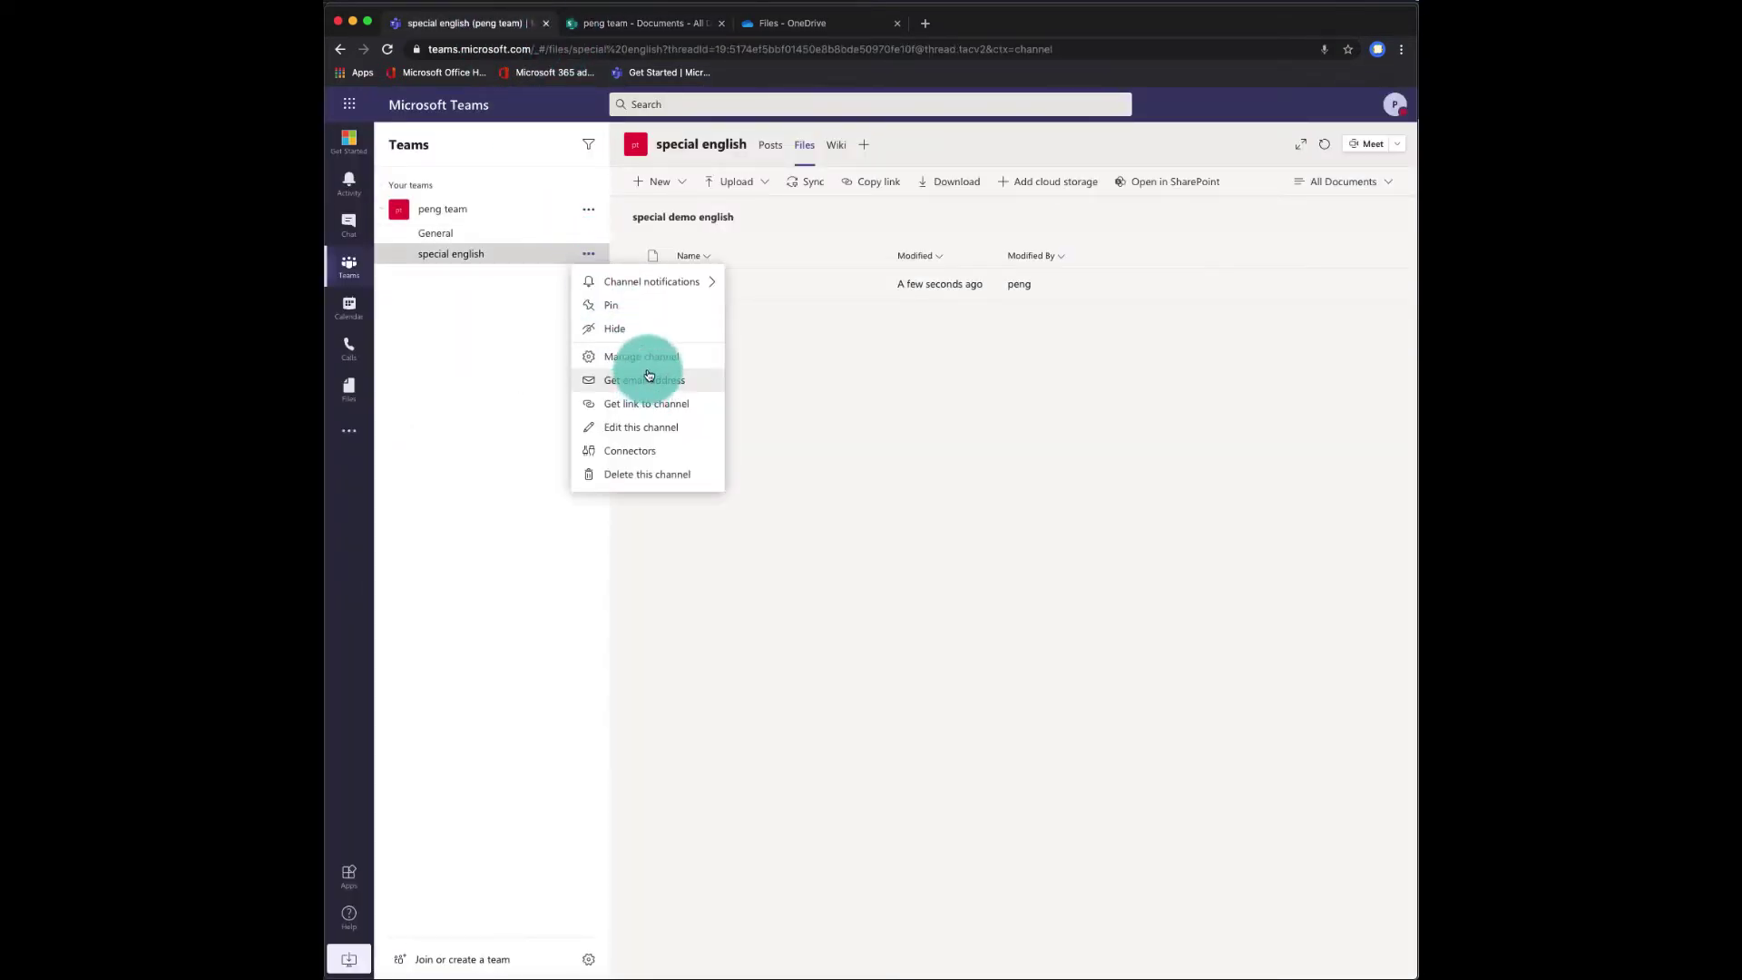
pyautogui.click(645, 428)
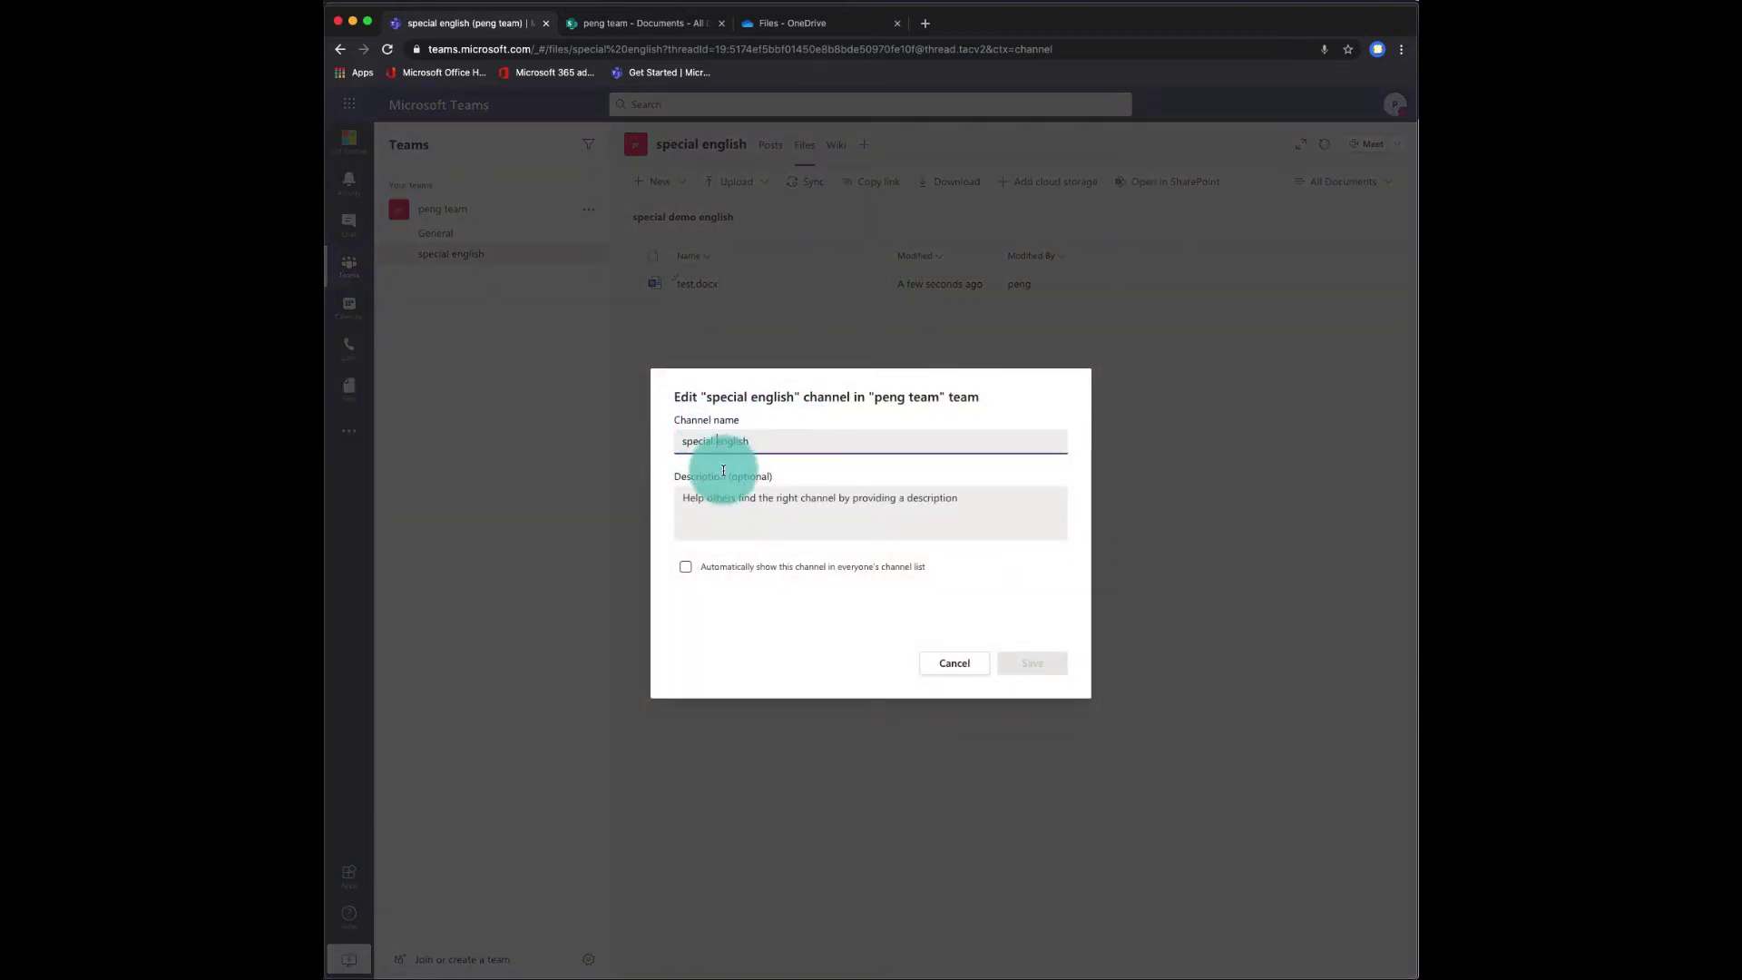
pyautogui.write('demo ')
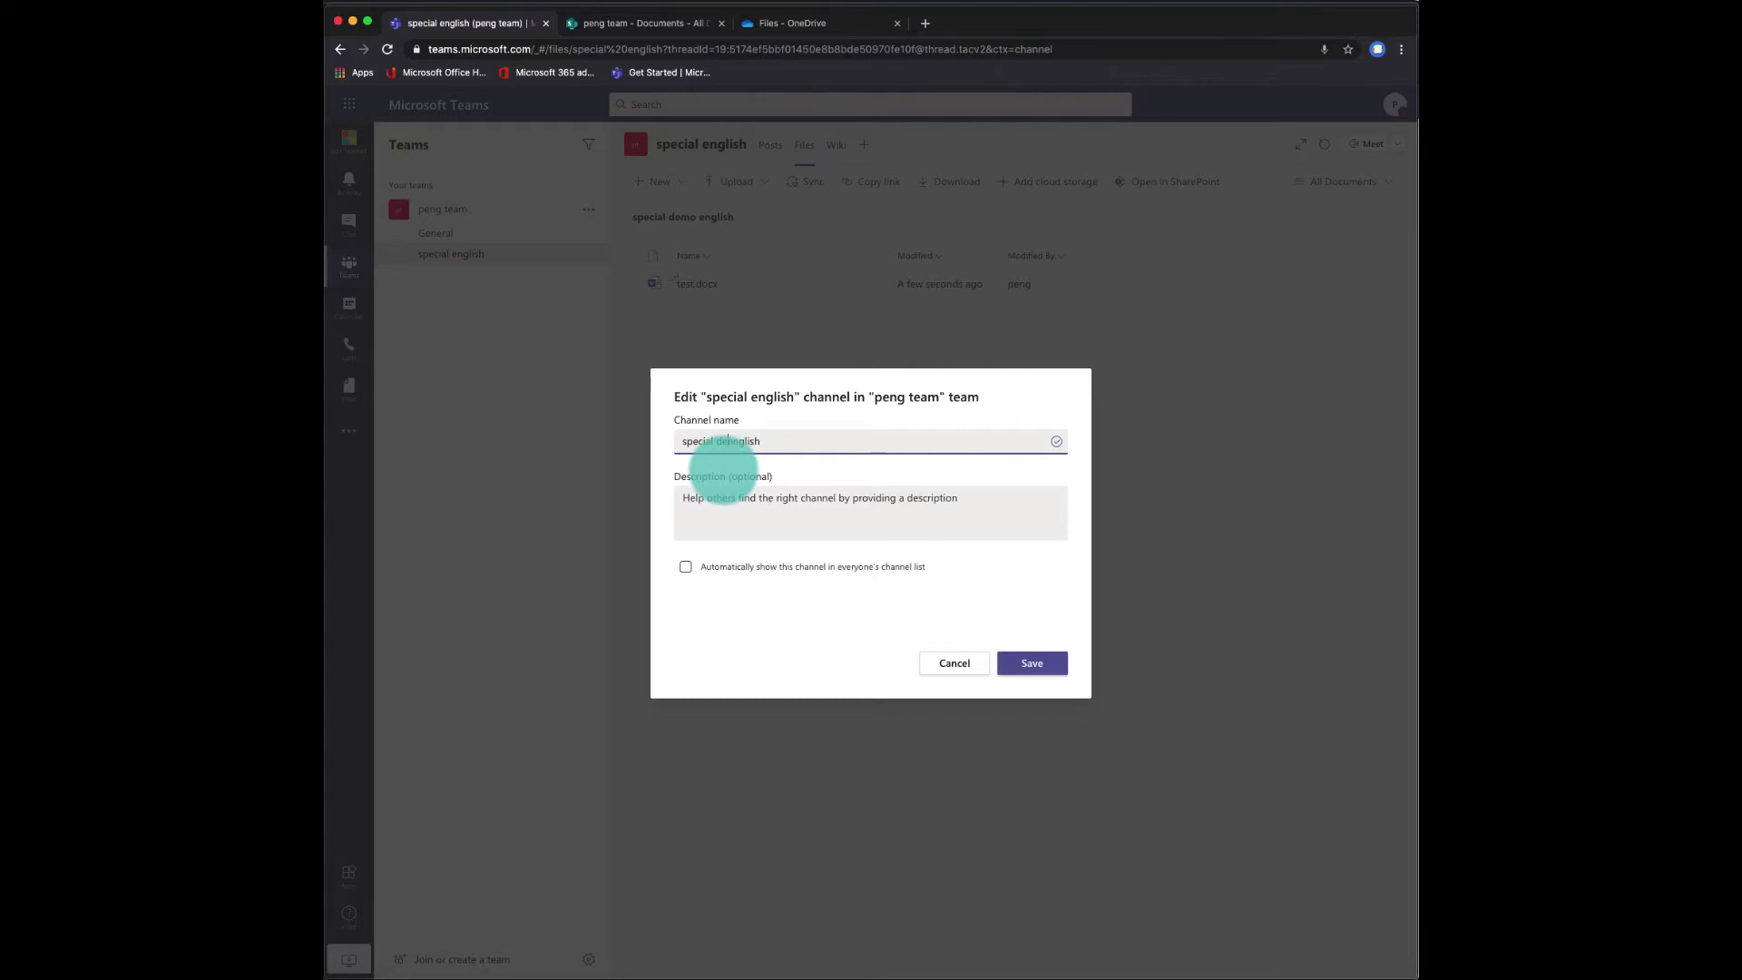
pyautogui.write('o')
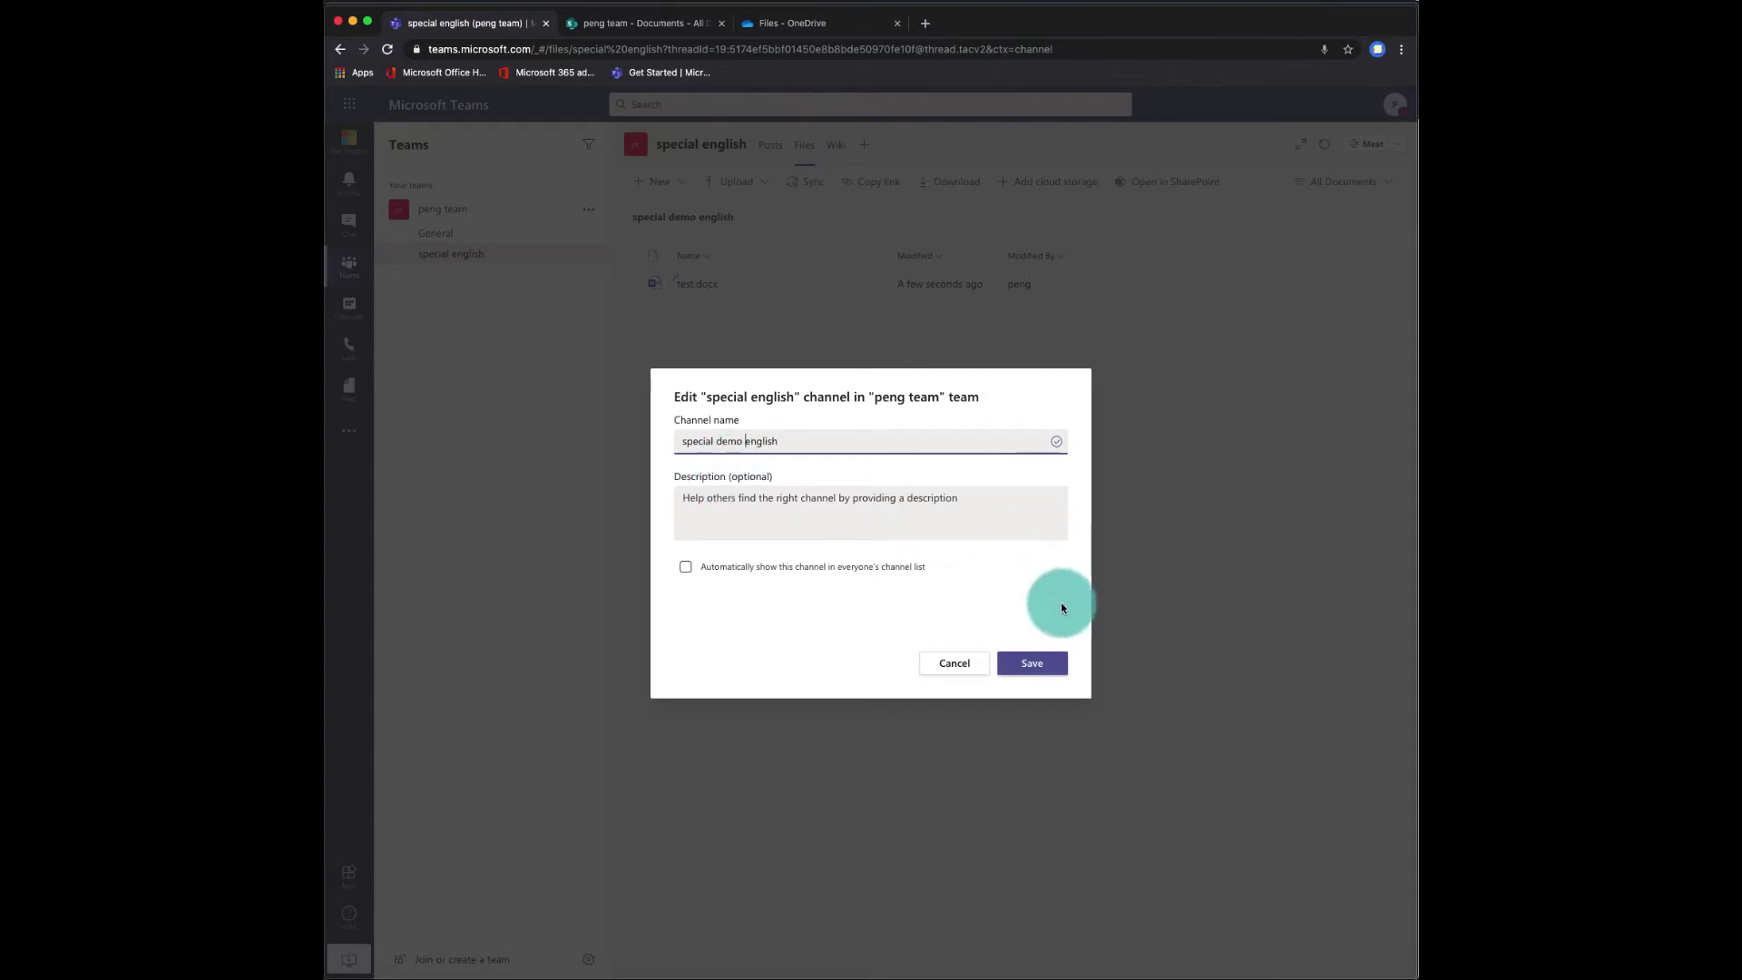
pyautogui.click(1032, 663)
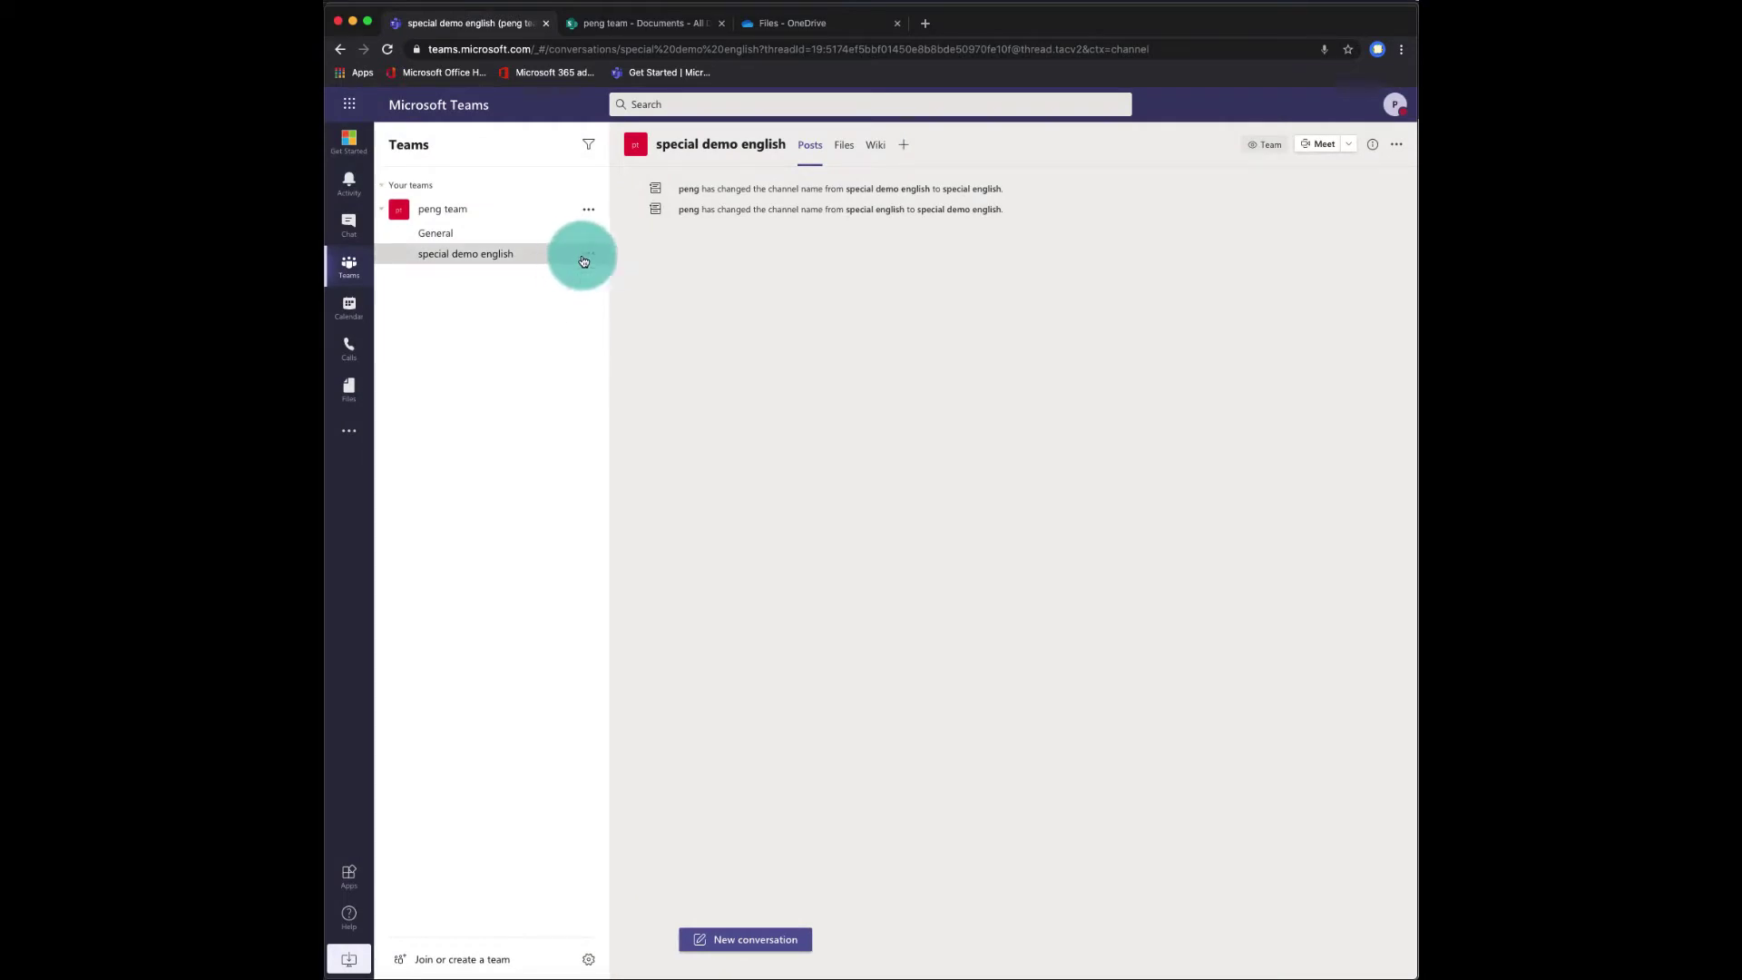
# - Delete the "special demo english" channel from the team
pyautogui.click(585, 256)
pyautogui.click(656, 480)
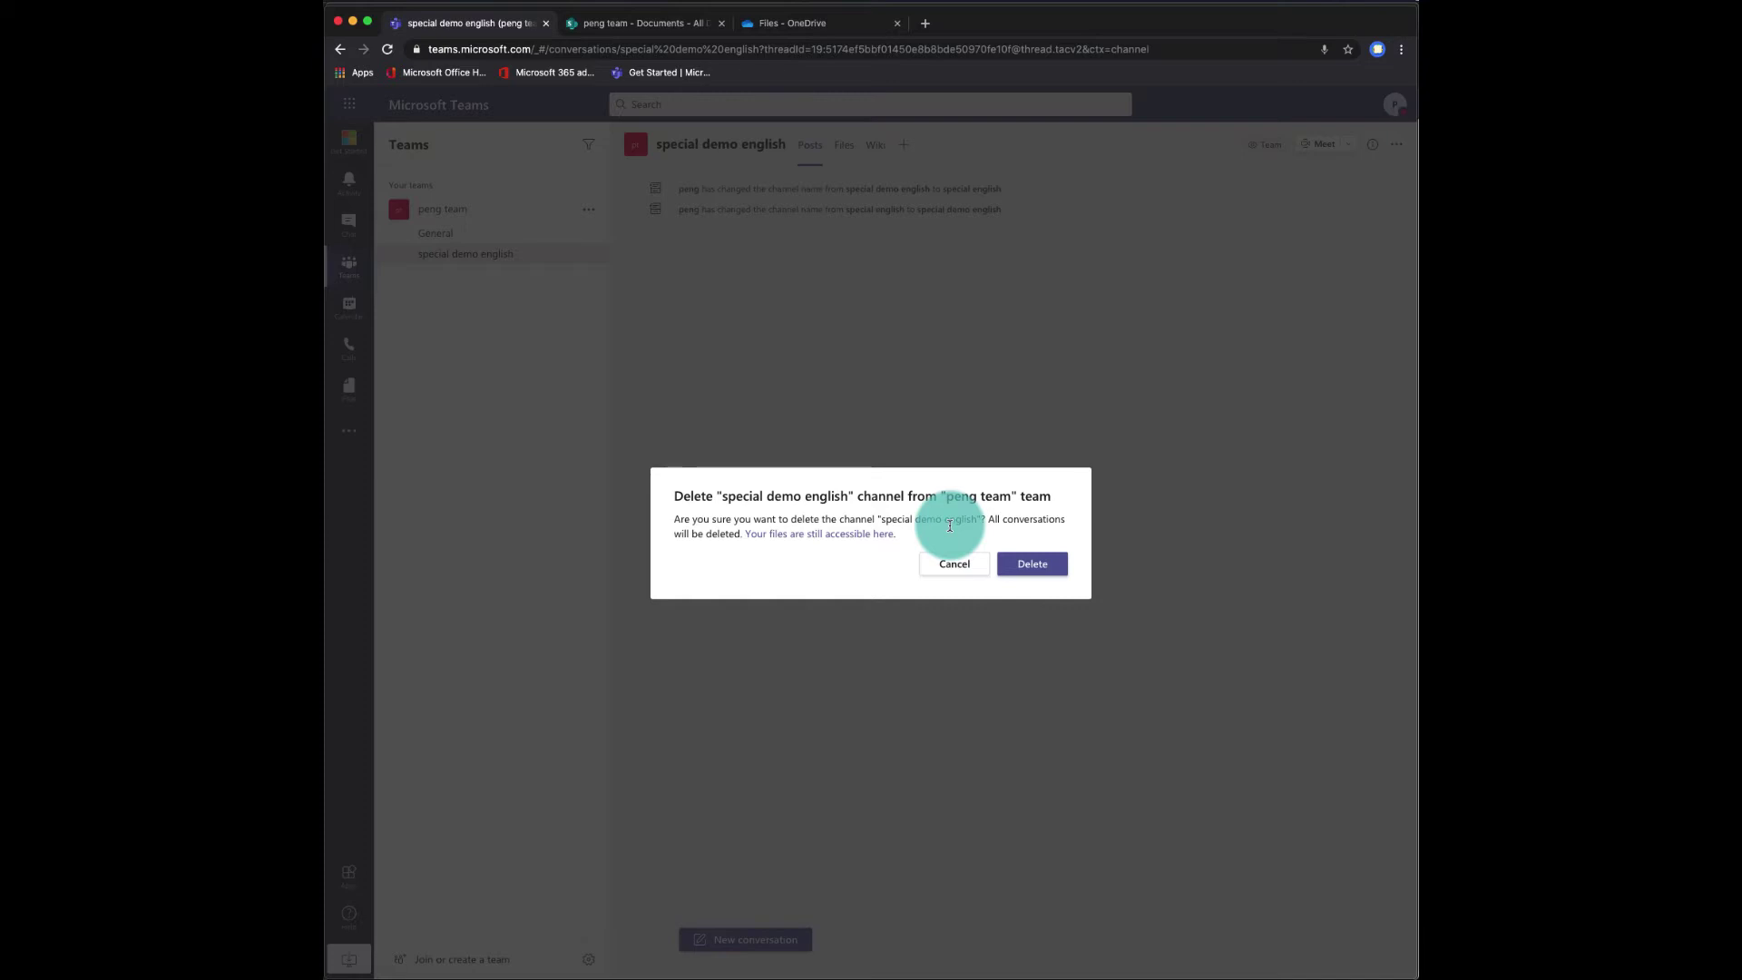
pyautogui.click(1036, 564)
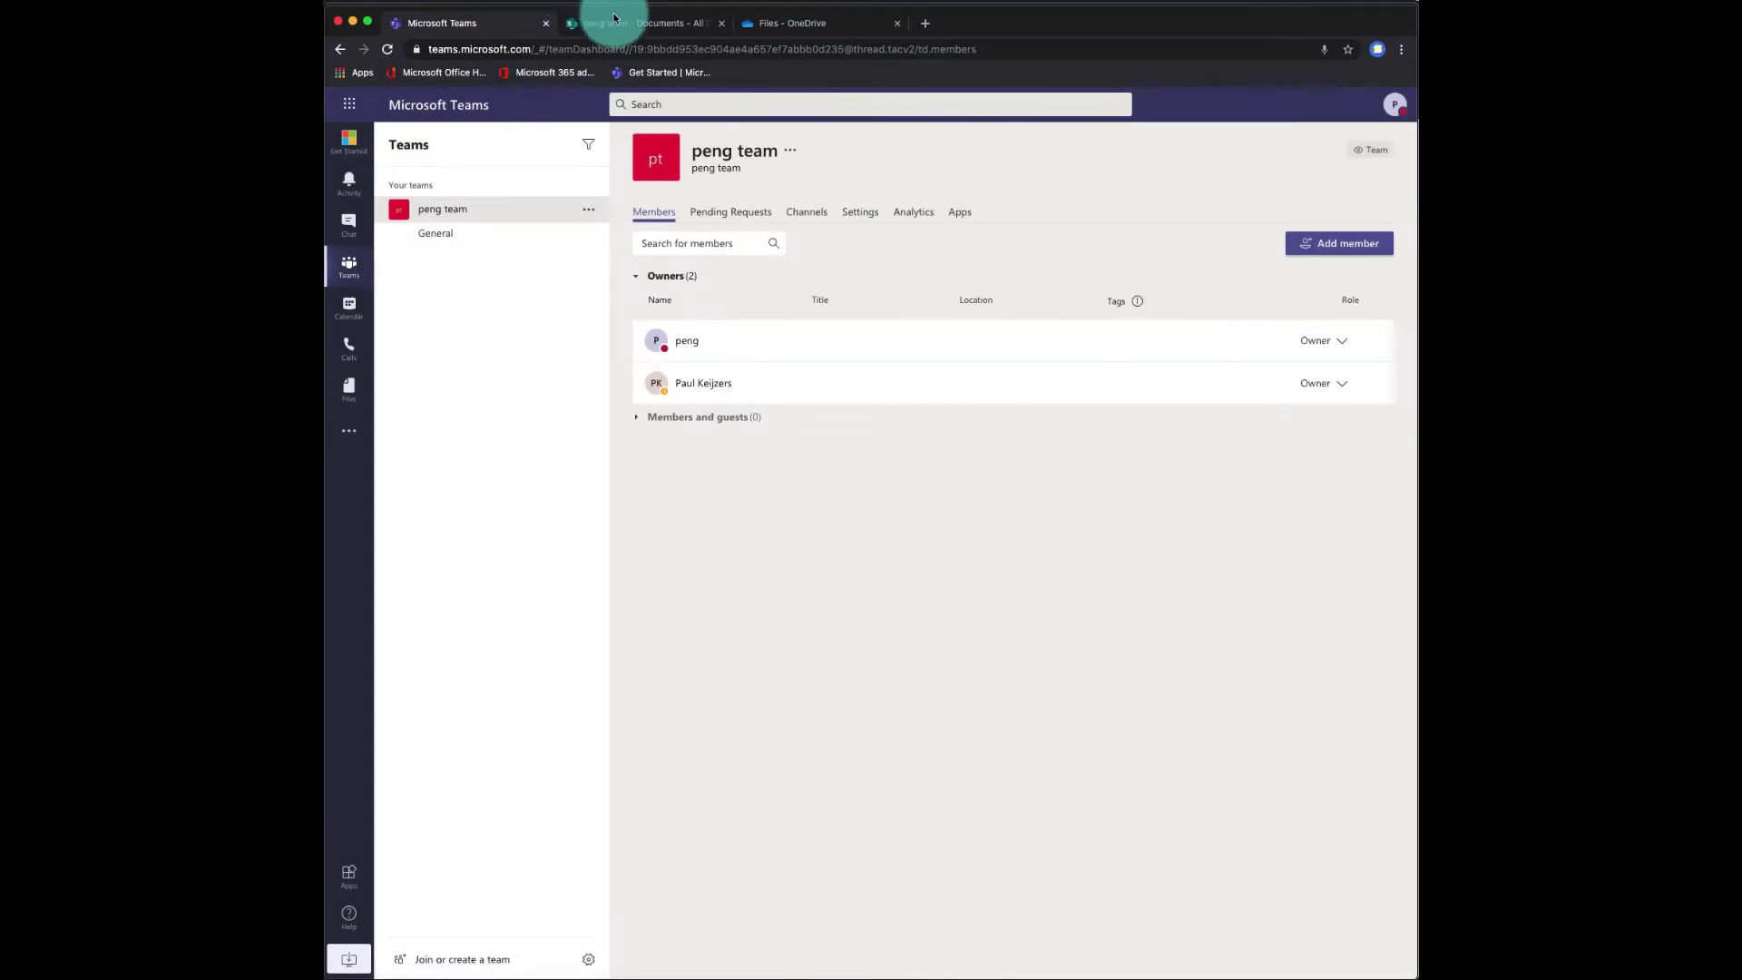
# - Switch to the team's SharePoint document library and move the "special demo english" folder to your OneDrive
pyautogui.click(610, 20)
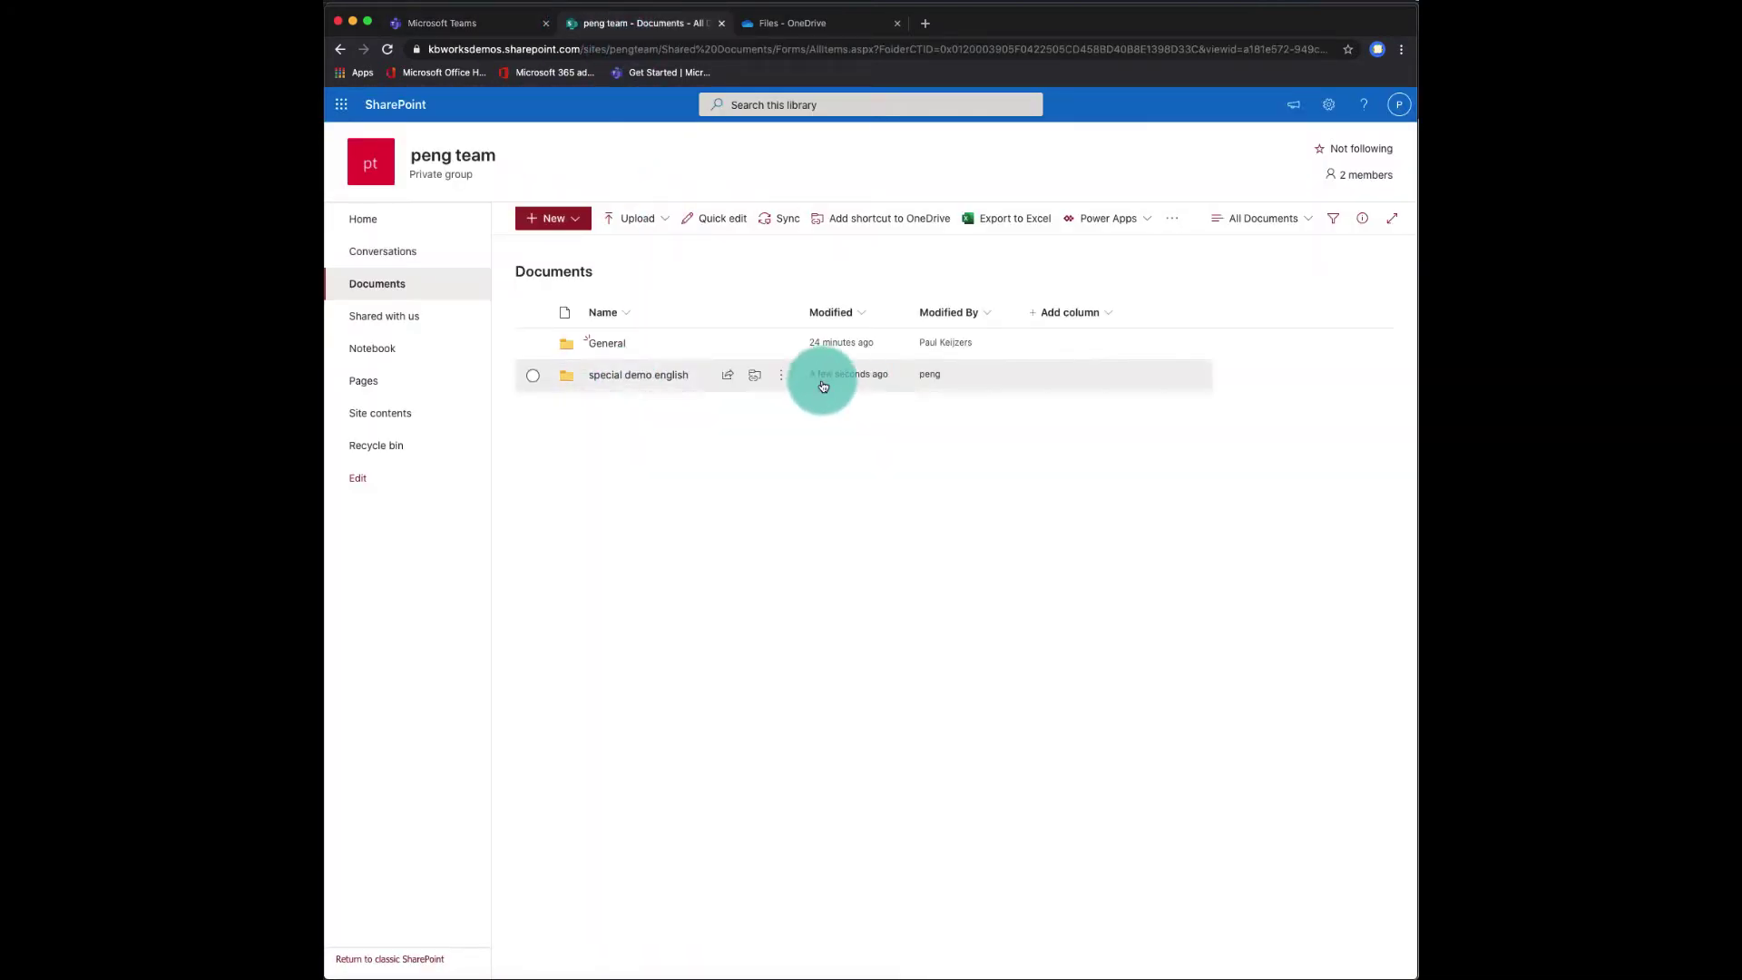
pyautogui.click(533, 375)
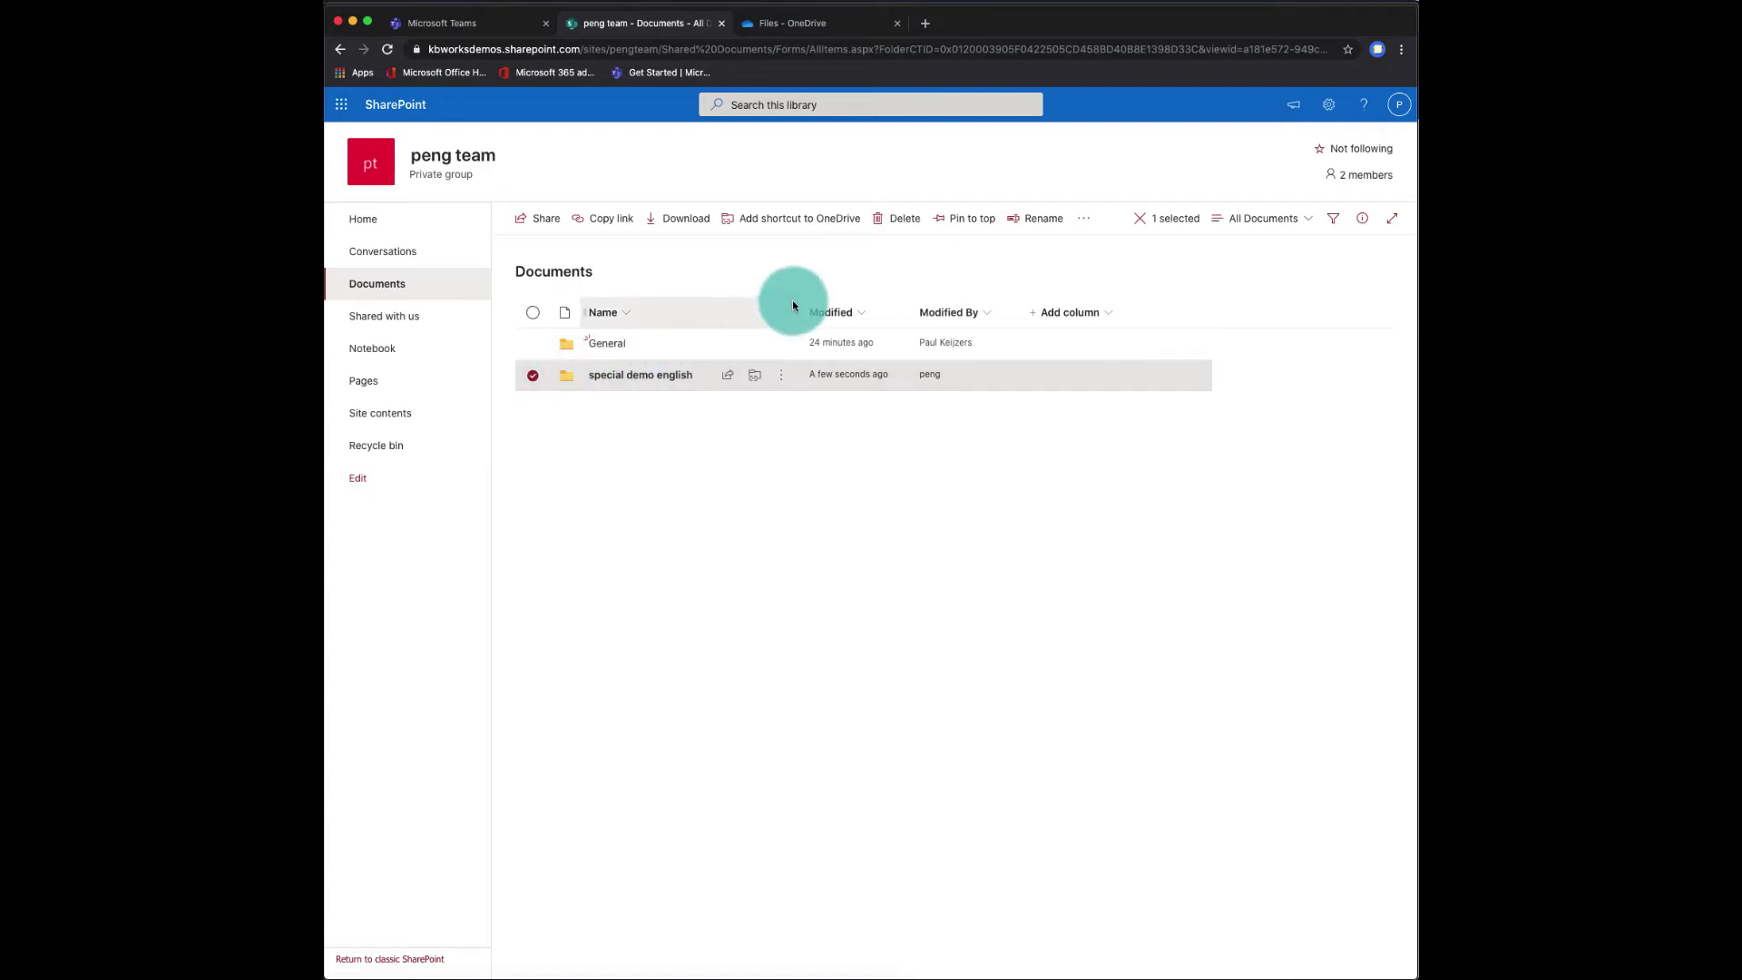
pyautogui.click(1085, 220)
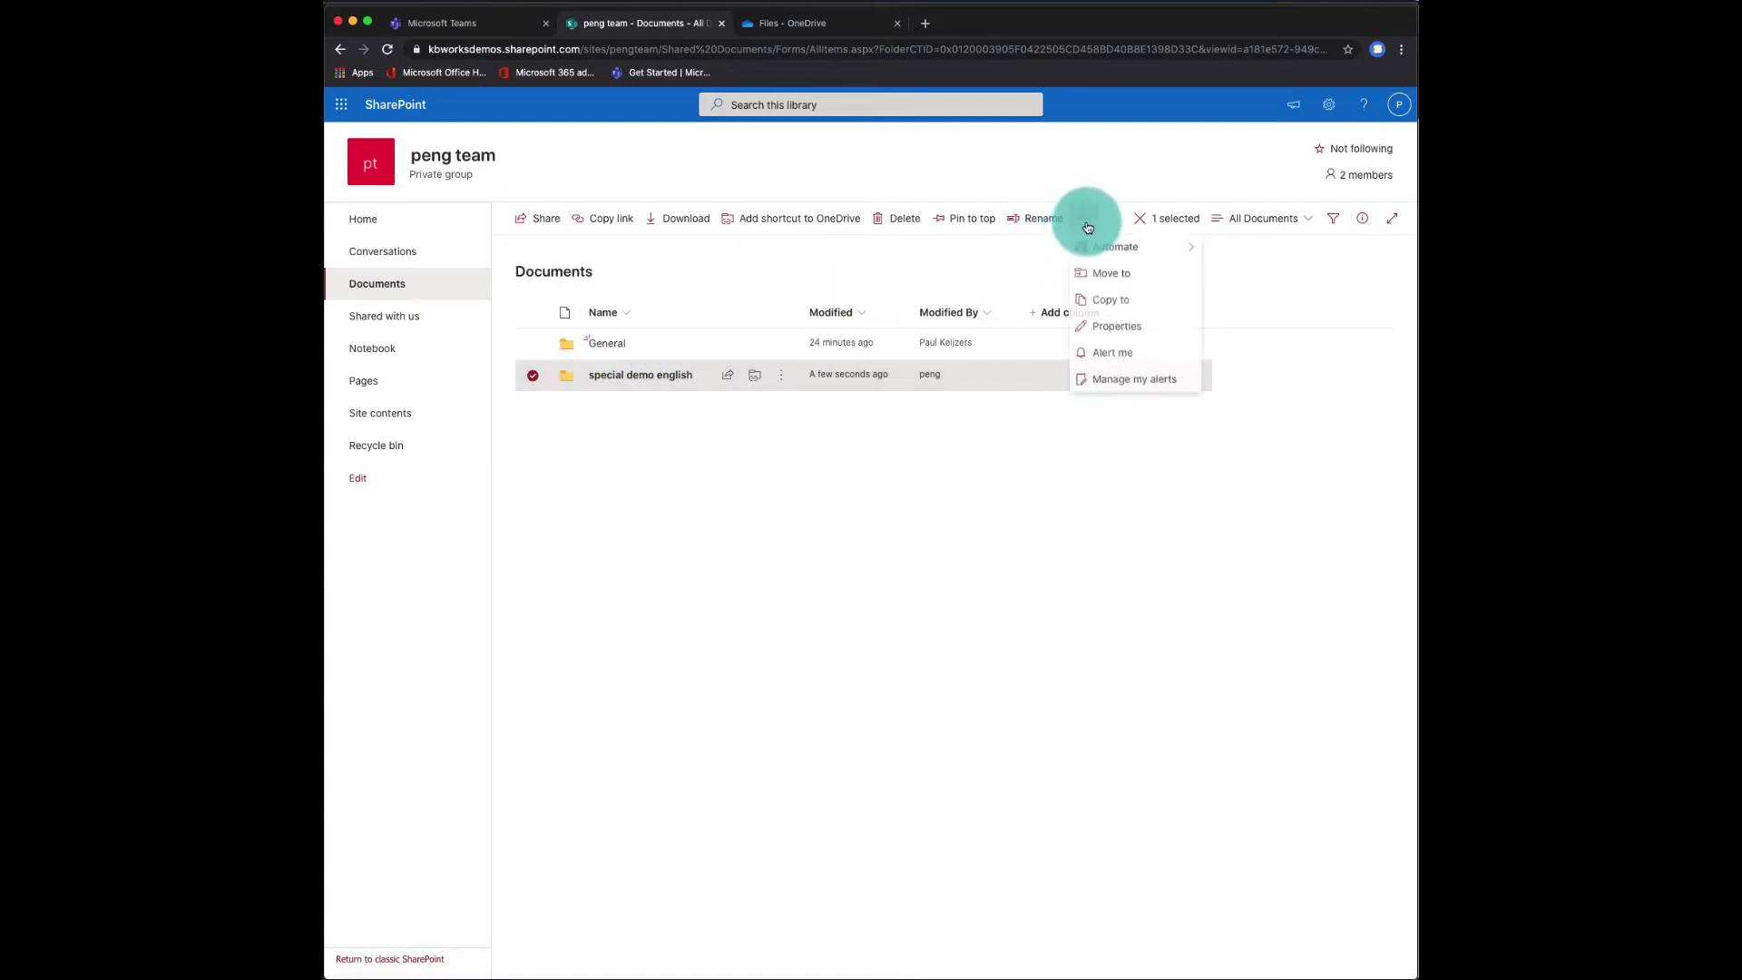
pyautogui.click(1100, 275)
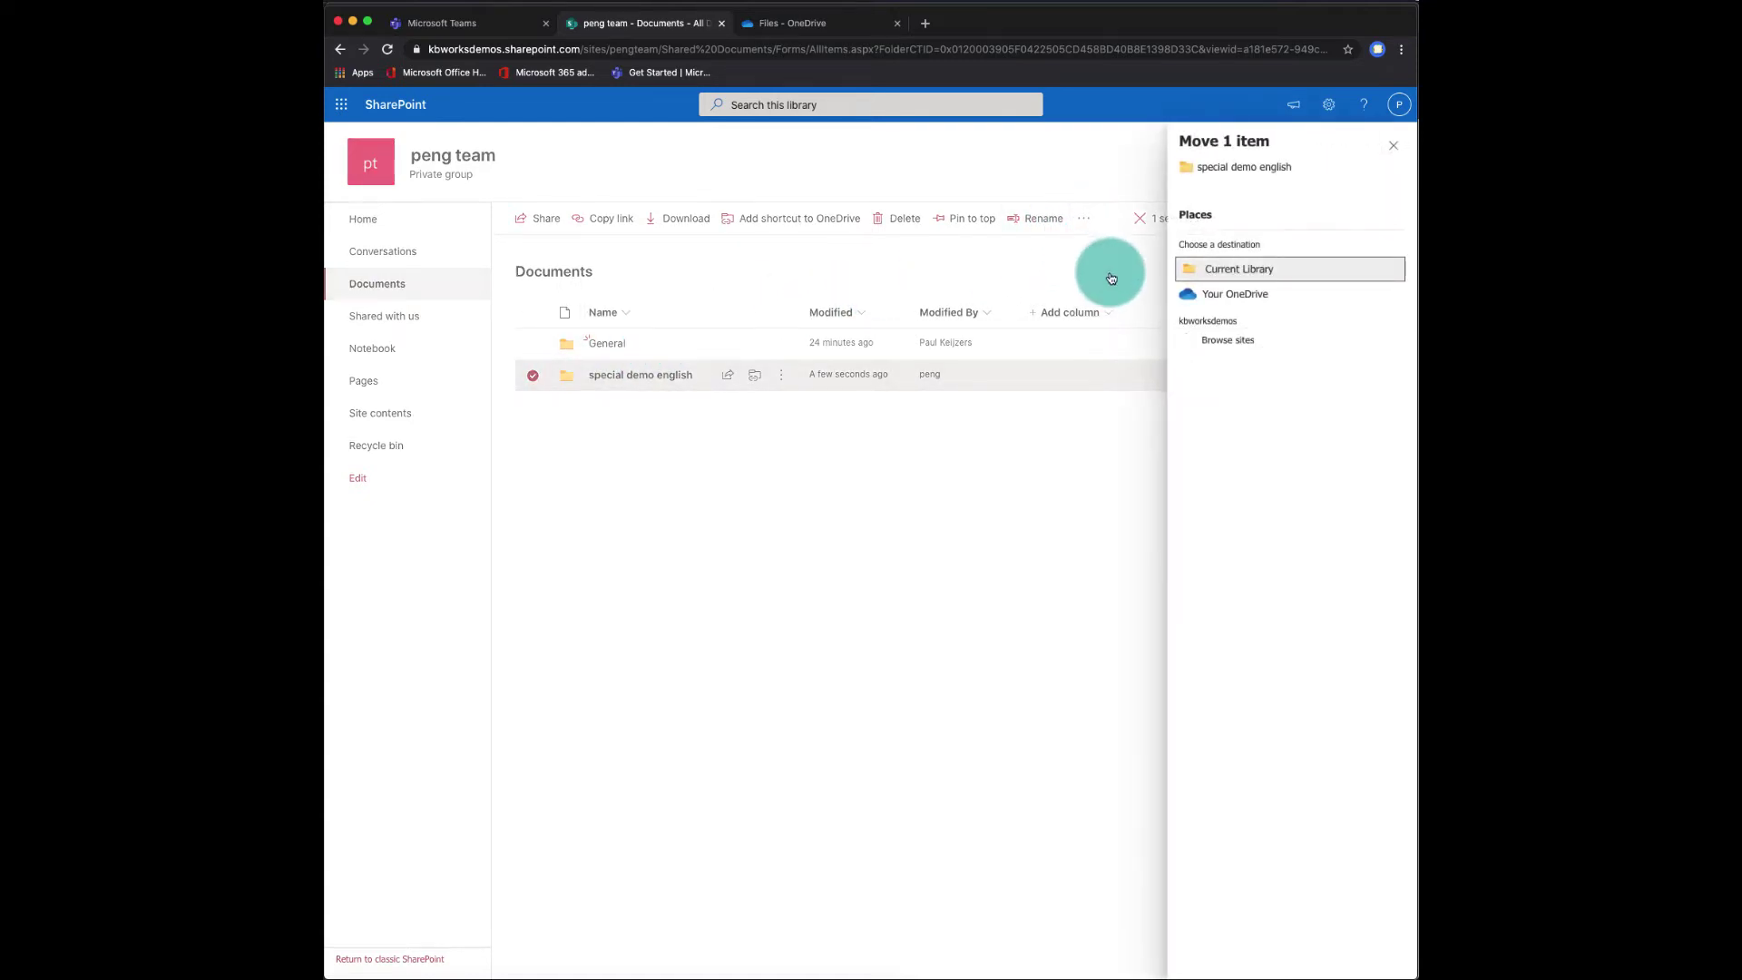
pyautogui.click(1247, 299)
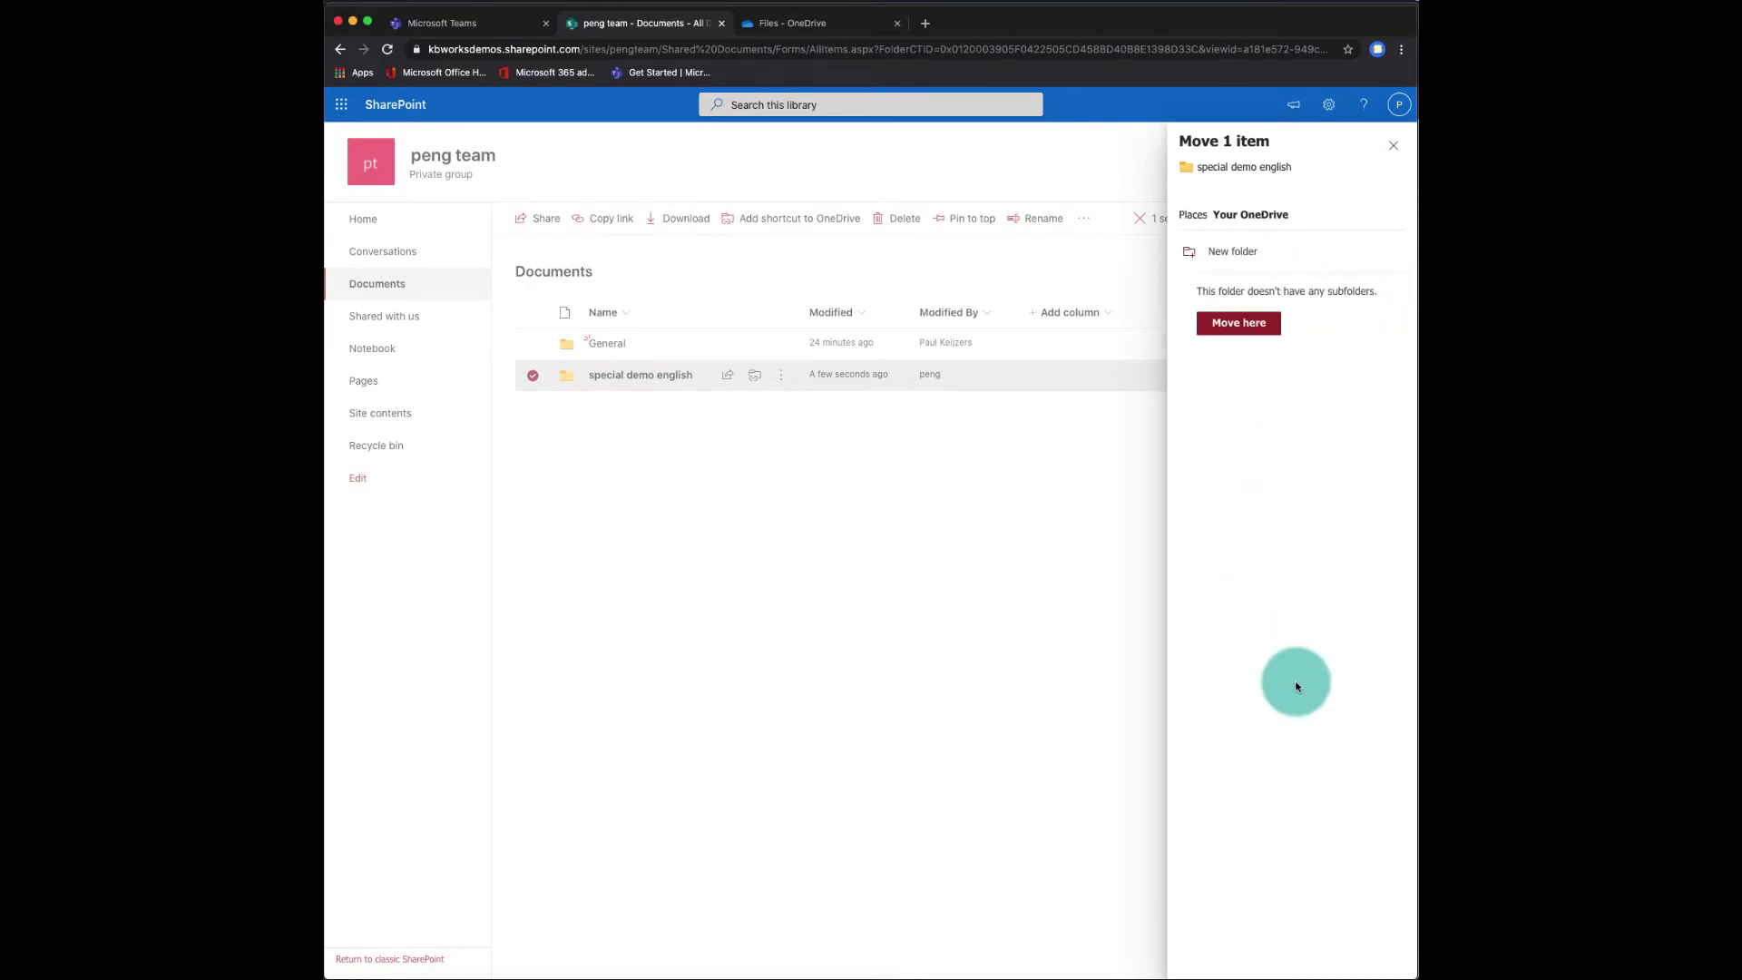
pyautogui.click(1247, 324)
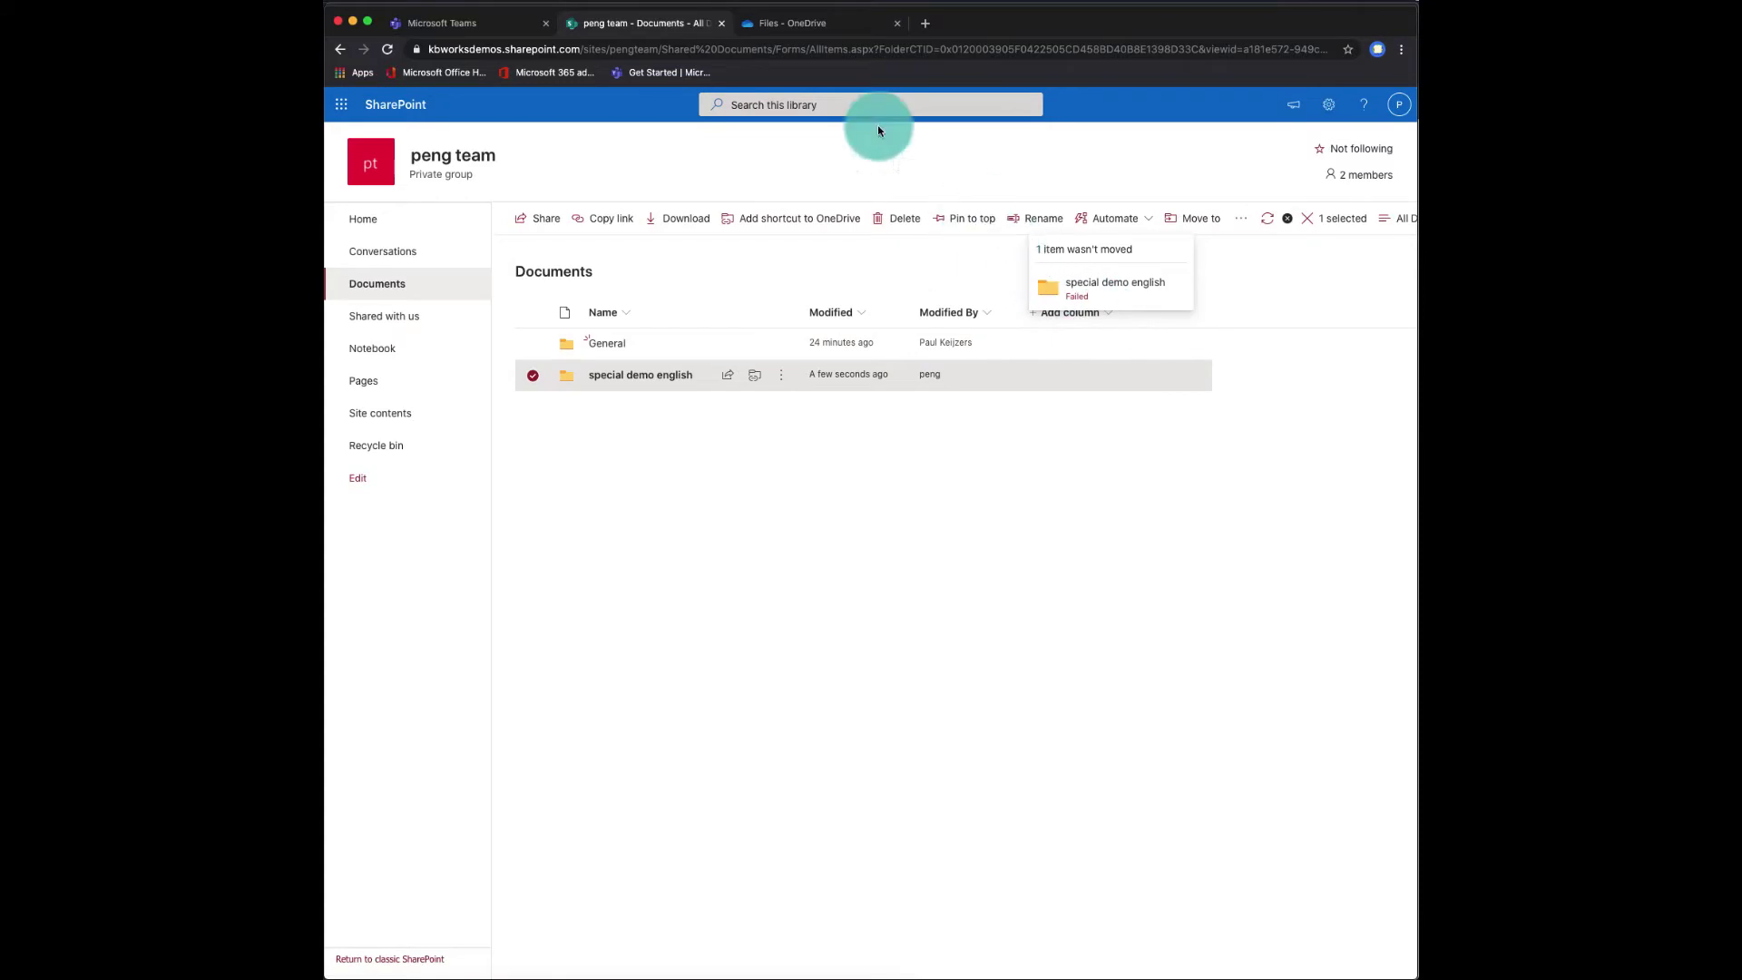
# - Check the contents of the "special demo english" folder in OneDrive, and return to the team's SharePoint document library
pyautogui.click(815, 25)
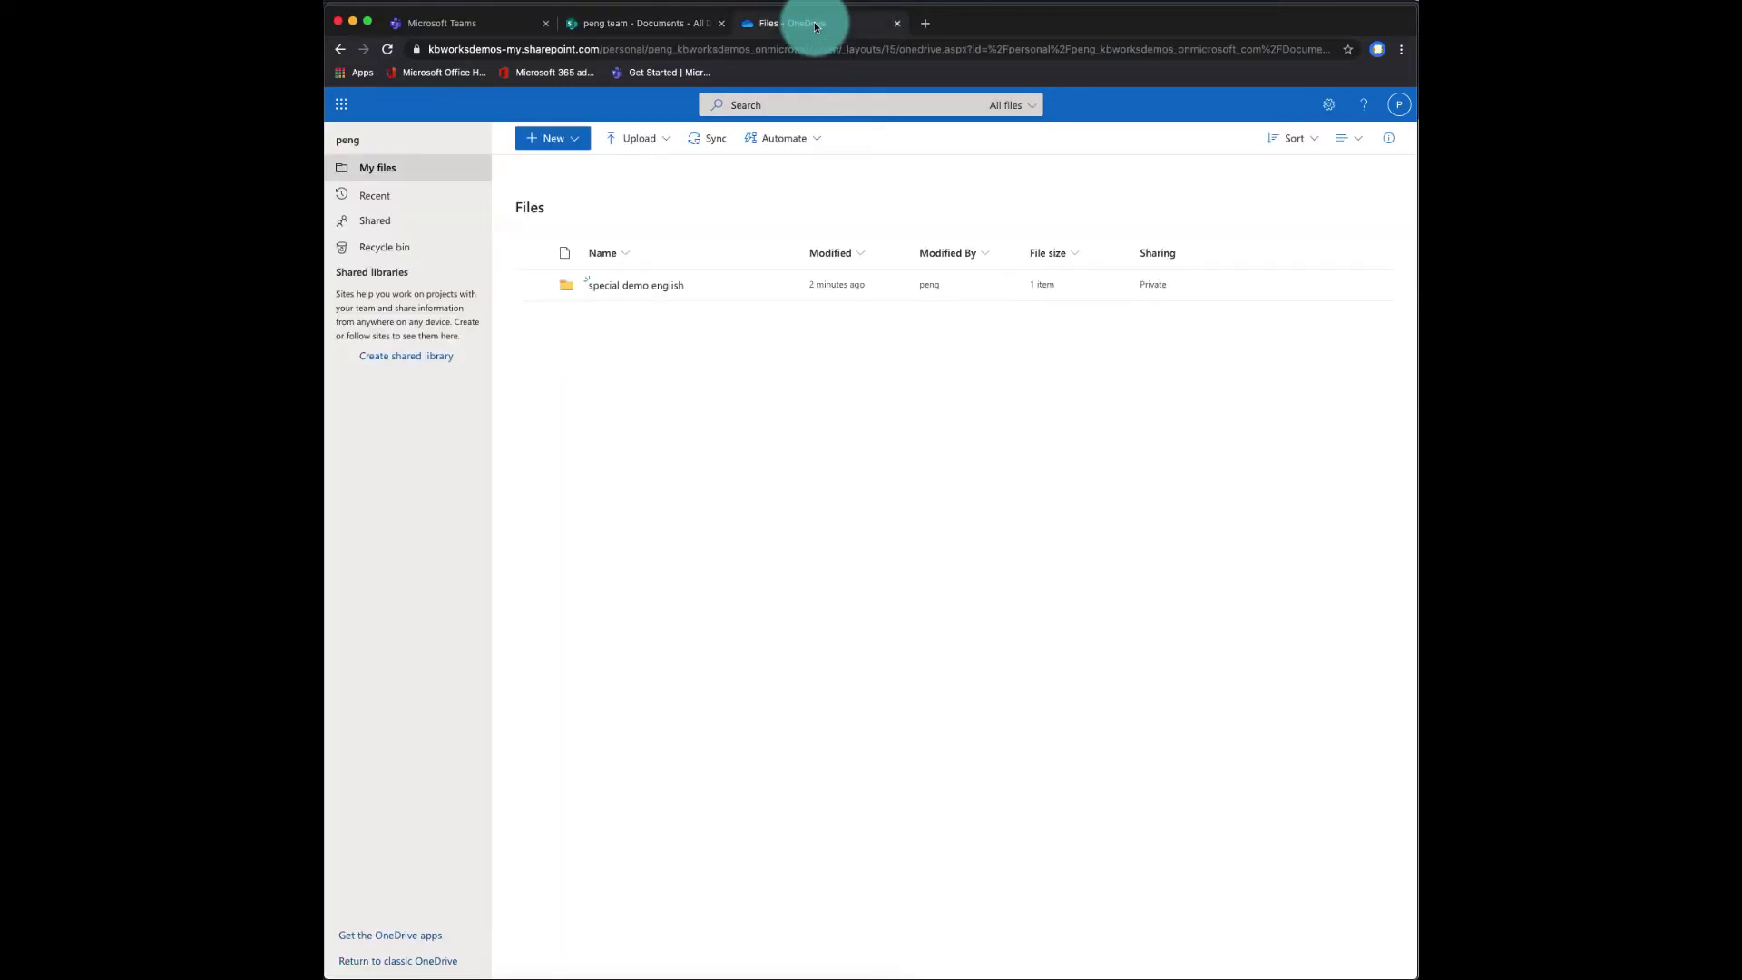
pyautogui.click(624, 285)
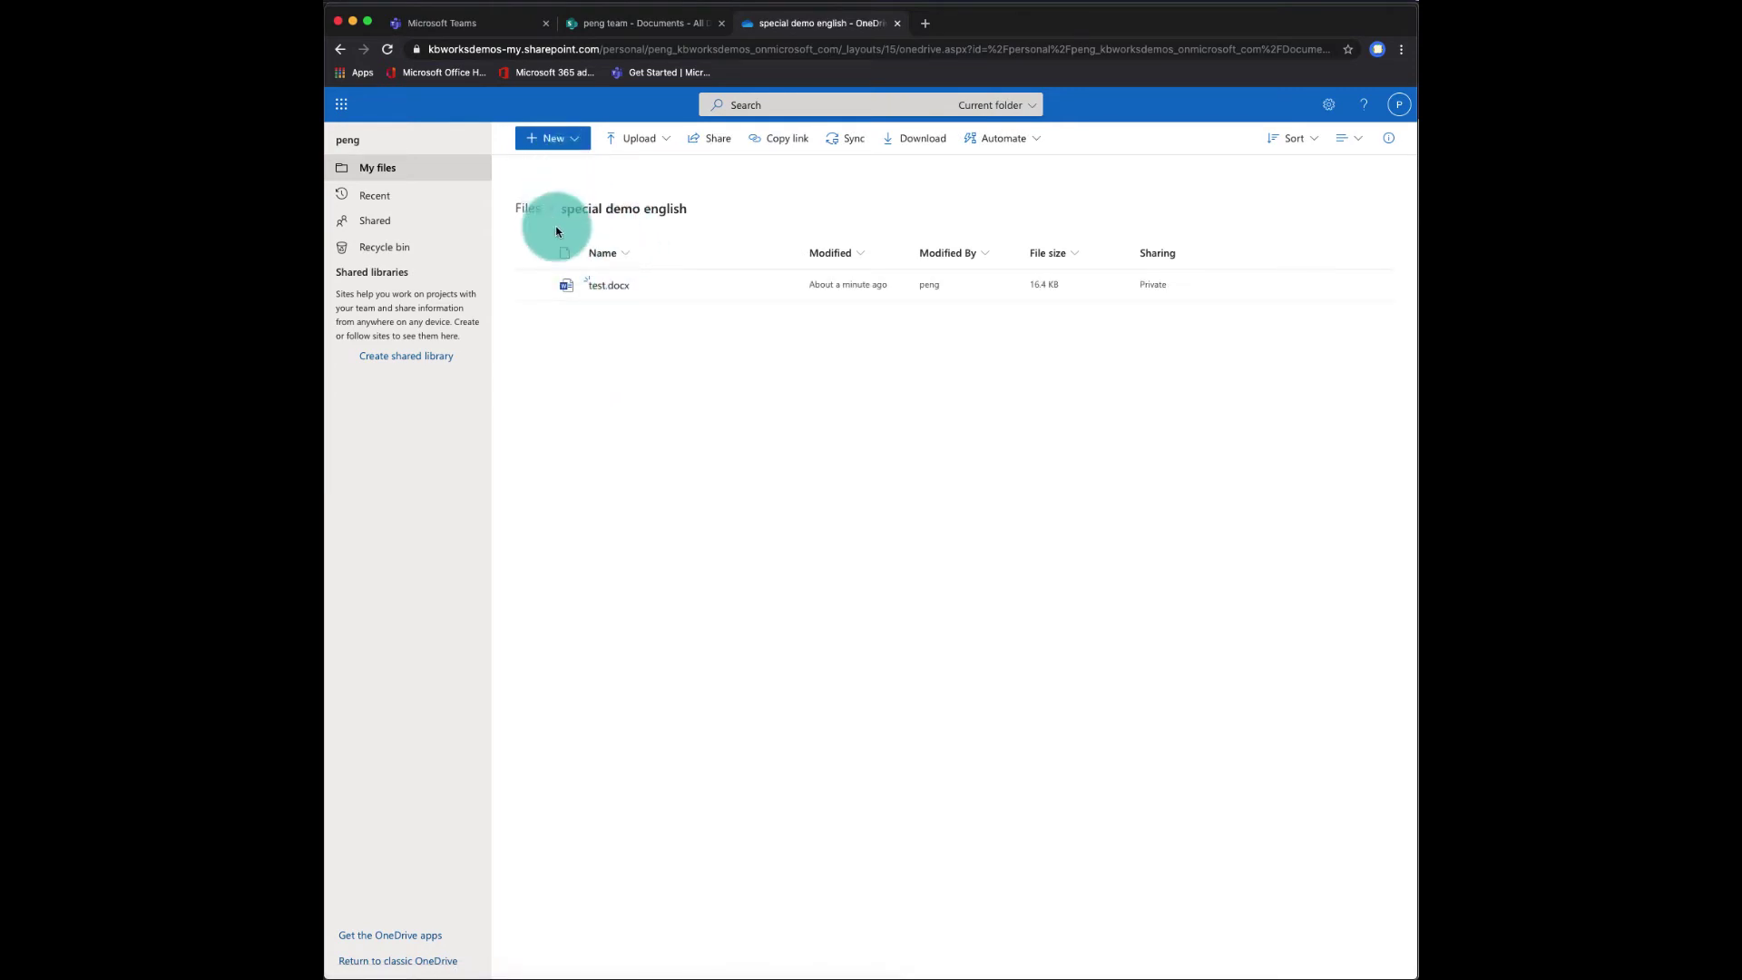
pyautogui.click(528, 209)
pyautogui.click(645, 25)
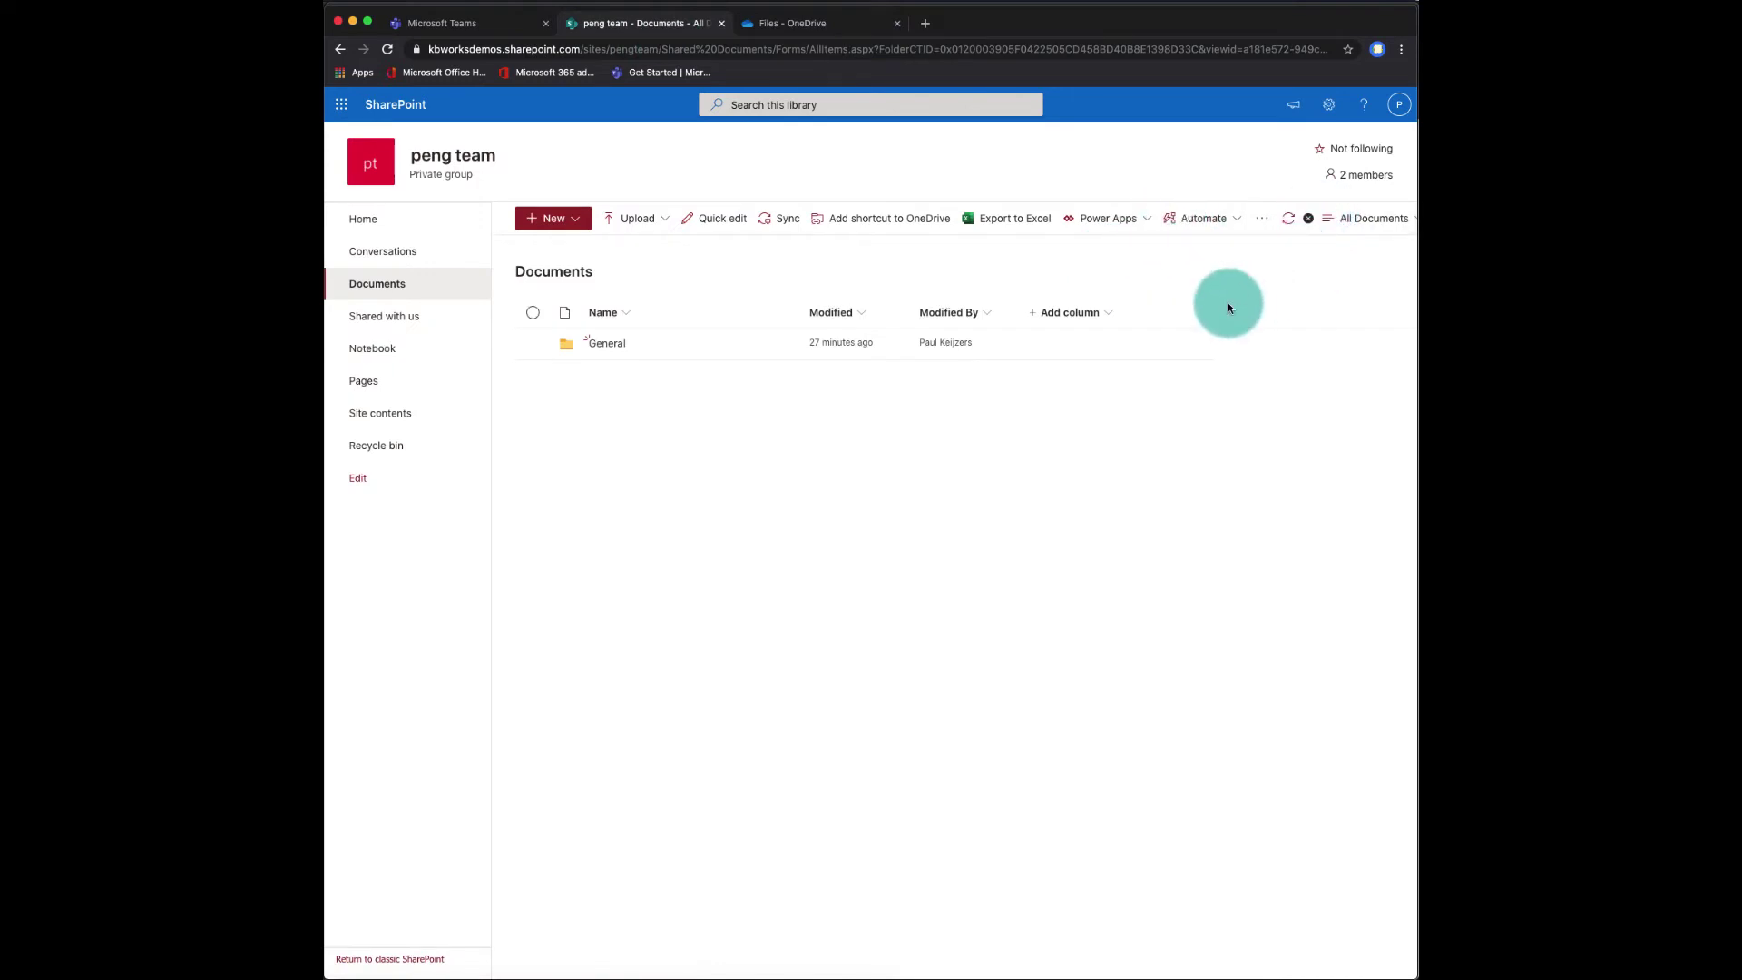
# - Switch to Teams and add a standard channel named "special english" to the team
pyautogui.click(467, 7)
pyautogui.click(597, 212)
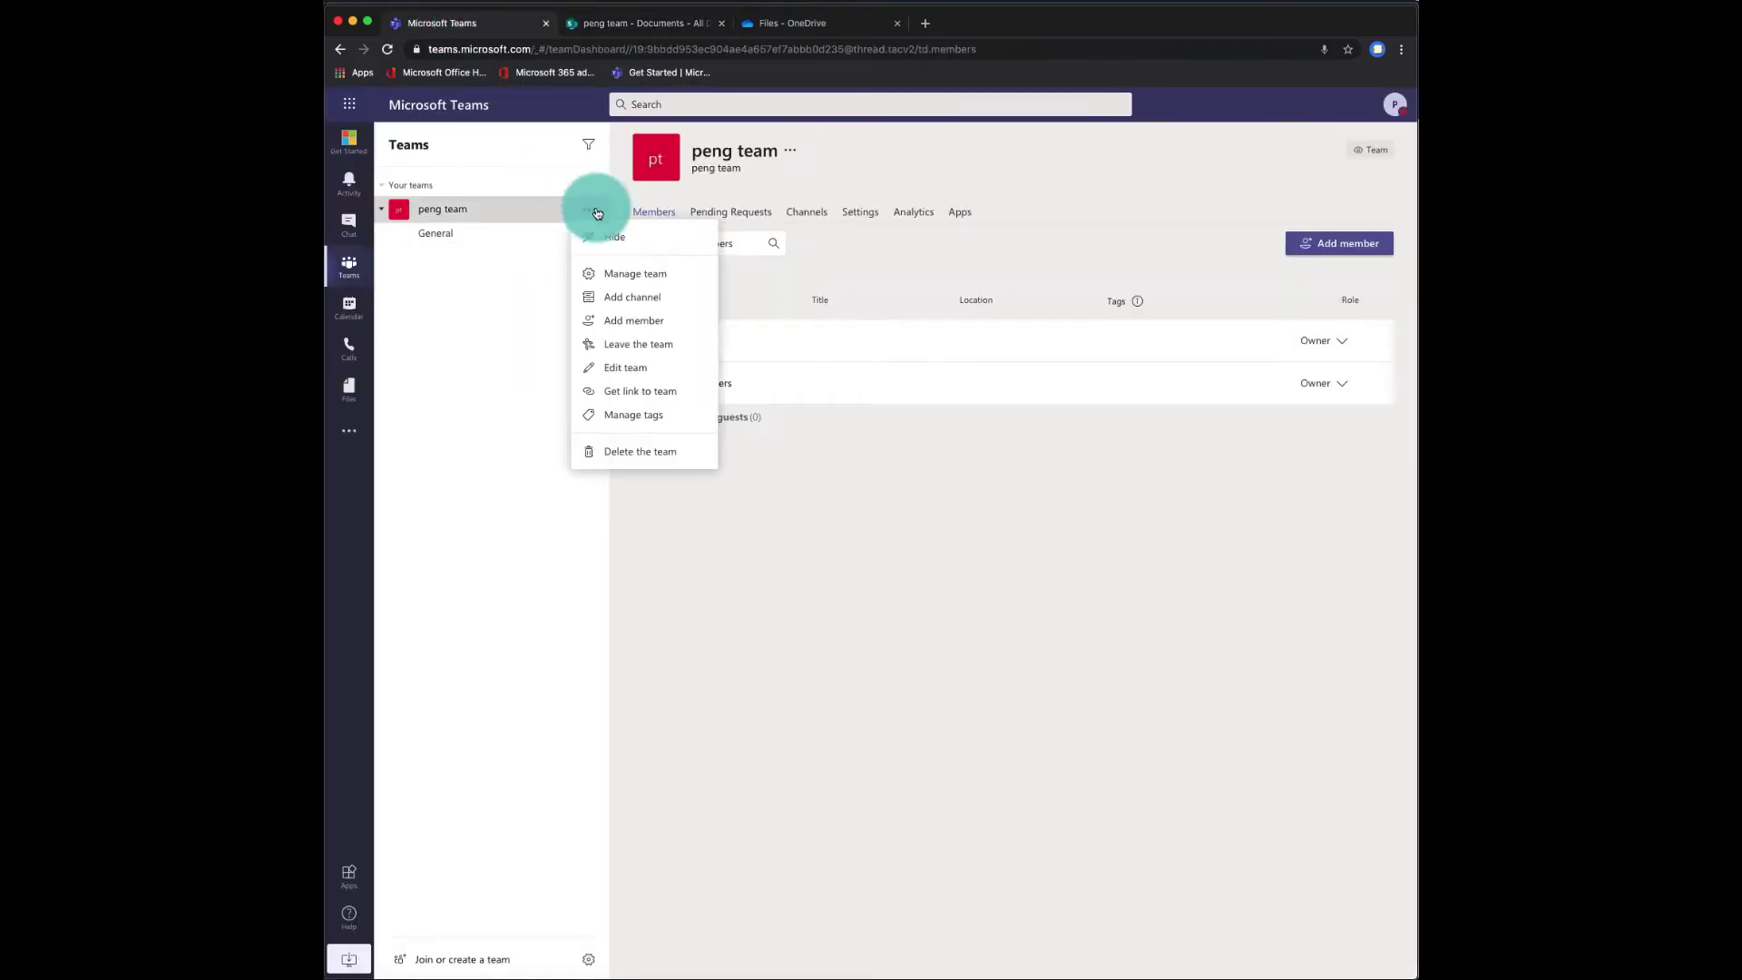
pyautogui.click(635, 303)
pyautogui.write('special english')
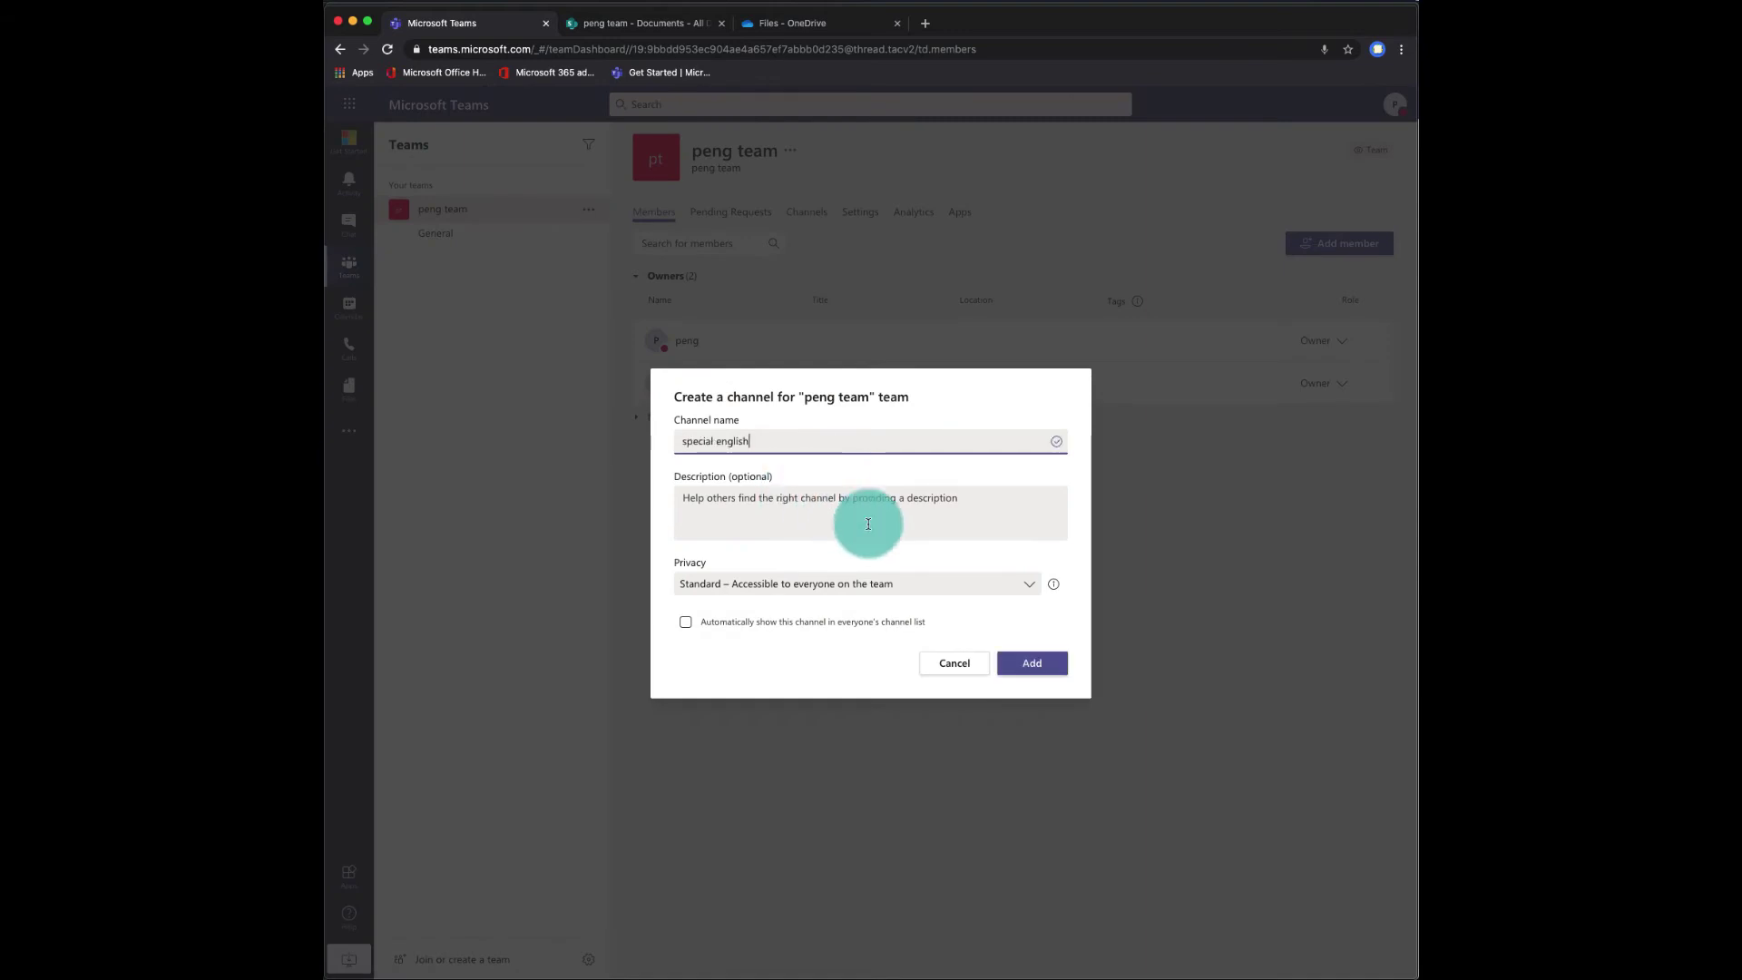
pyautogui.click(1021, 661)
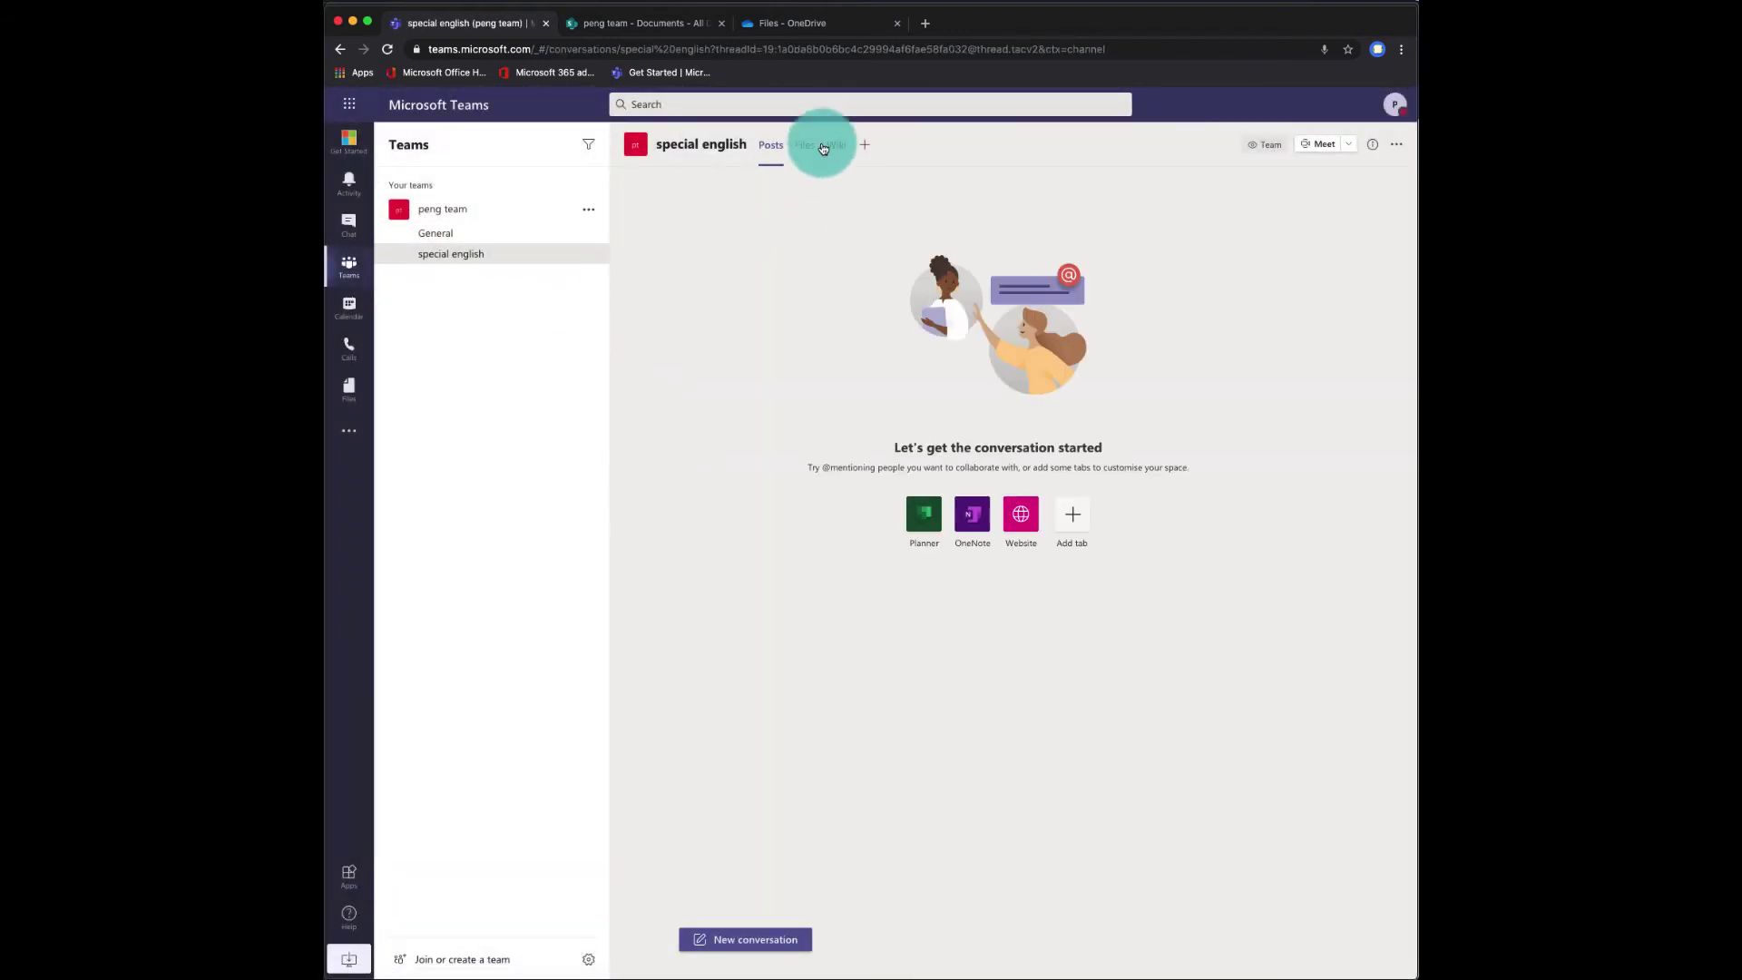
# - Open the "special english" channel's files in SharePoint and go up to the root of the document library
pyautogui.click(806, 147)
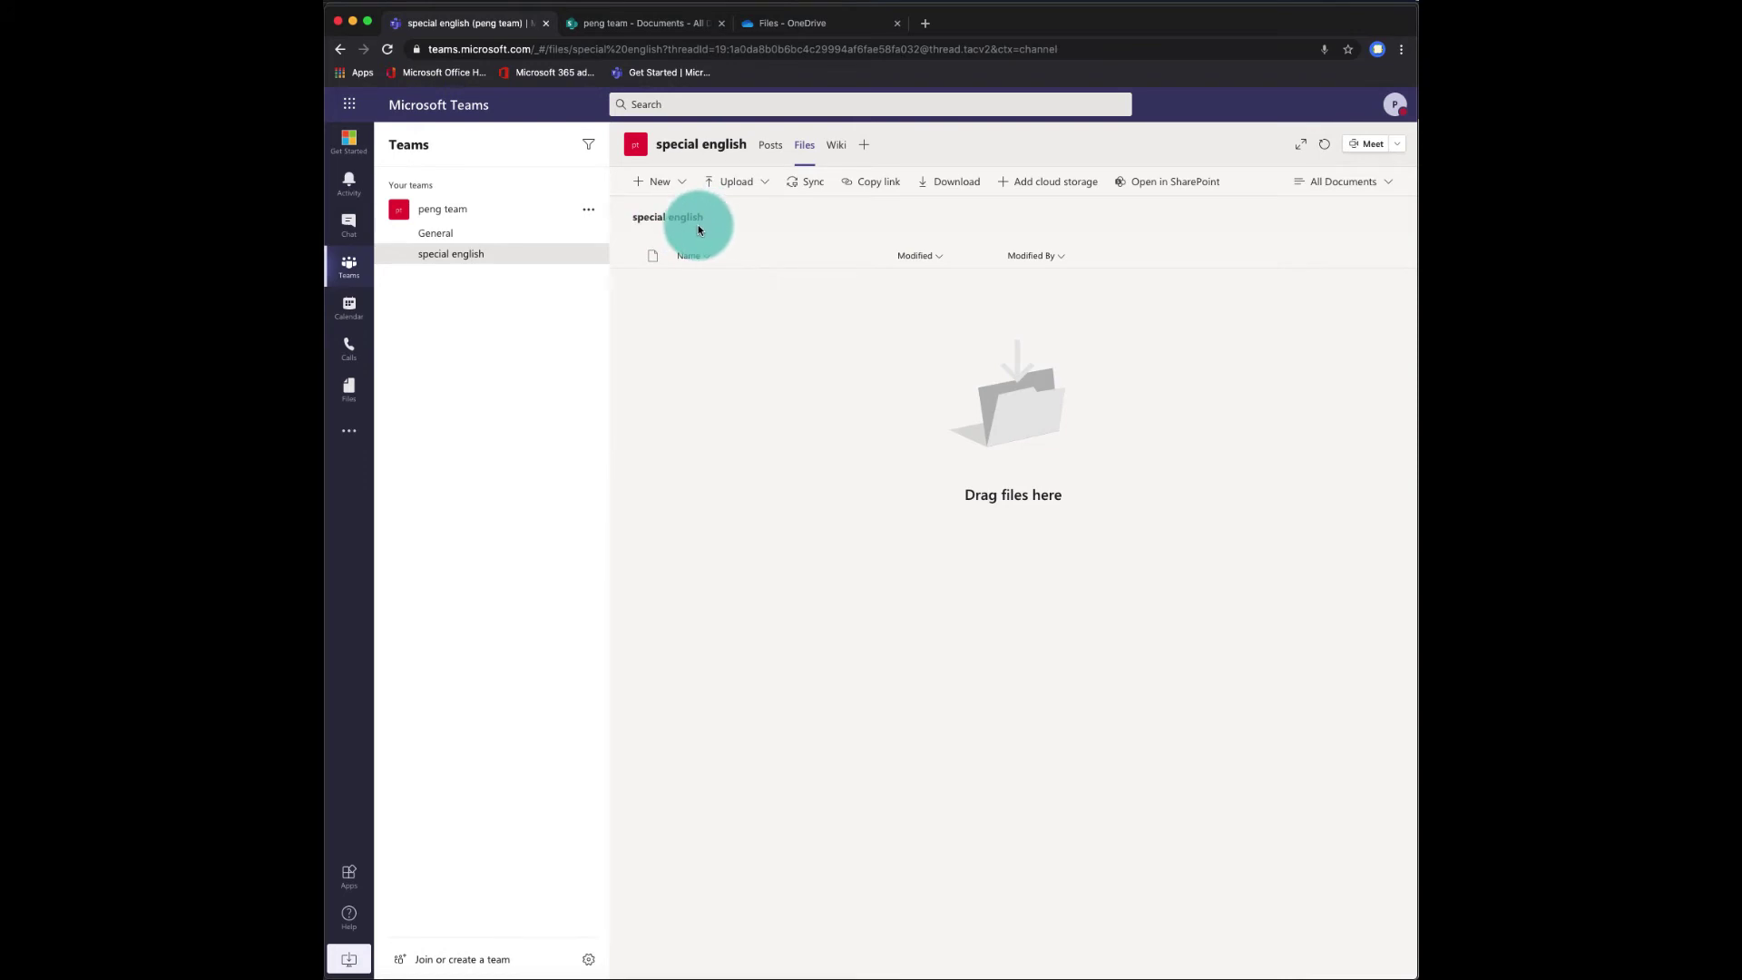
pyautogui.click(1179, 180)
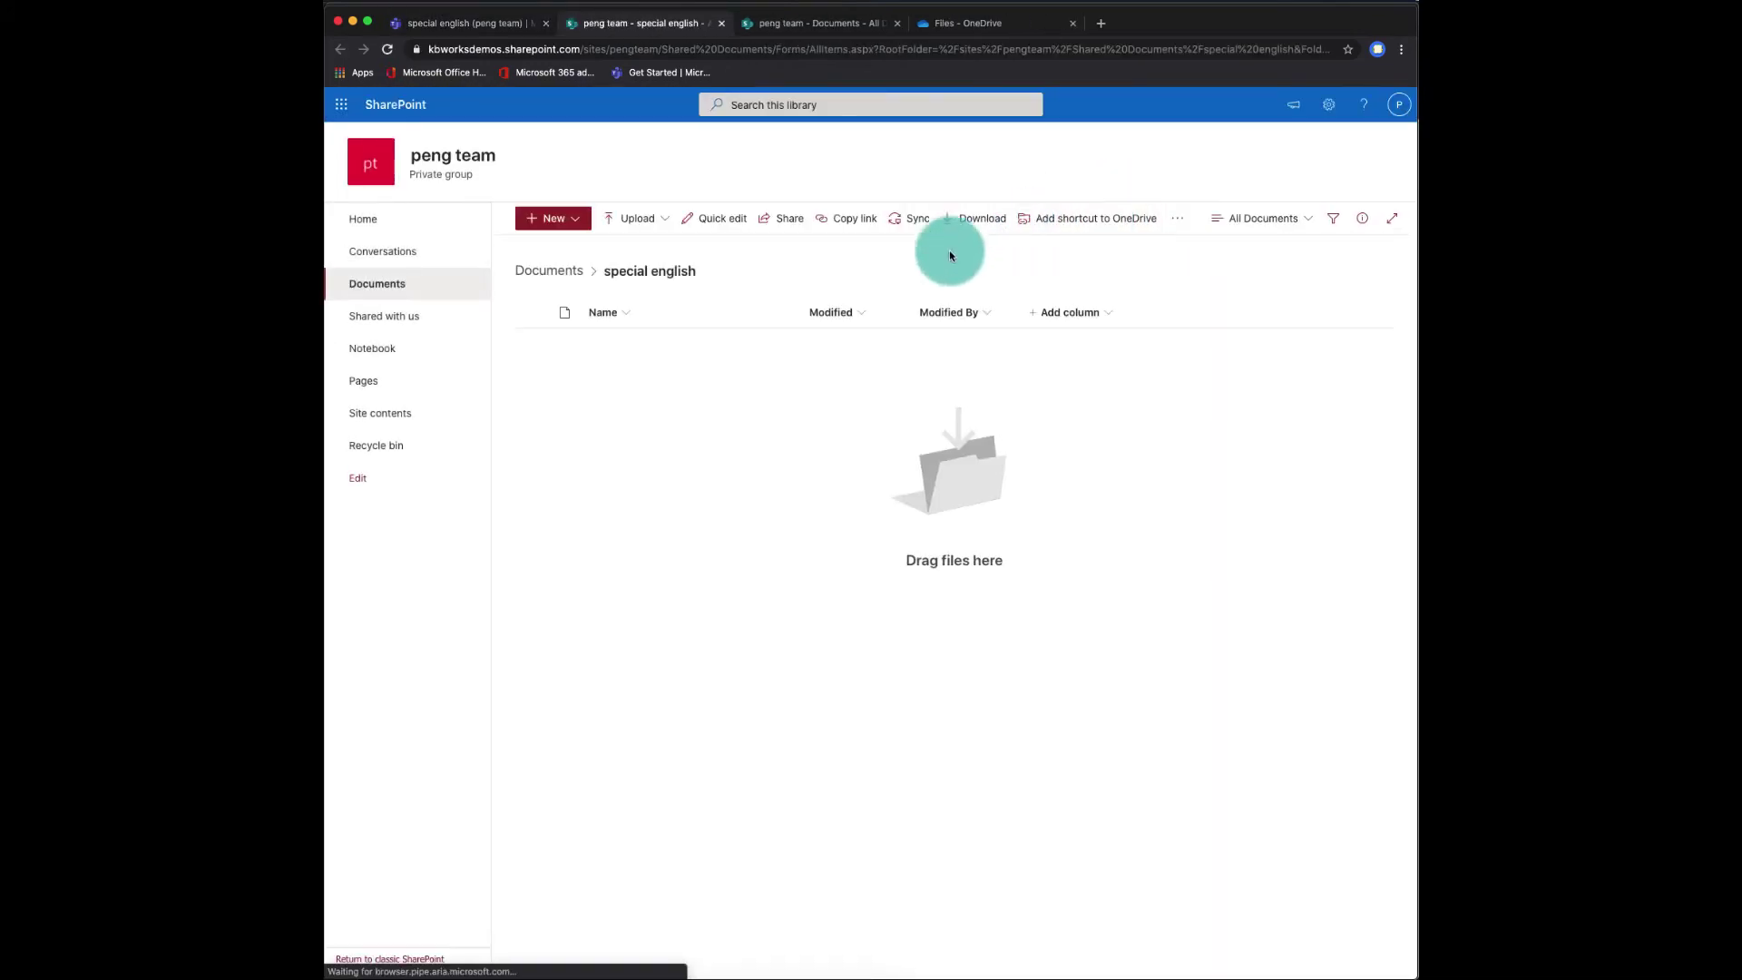
pyautogui.click(570, 269)
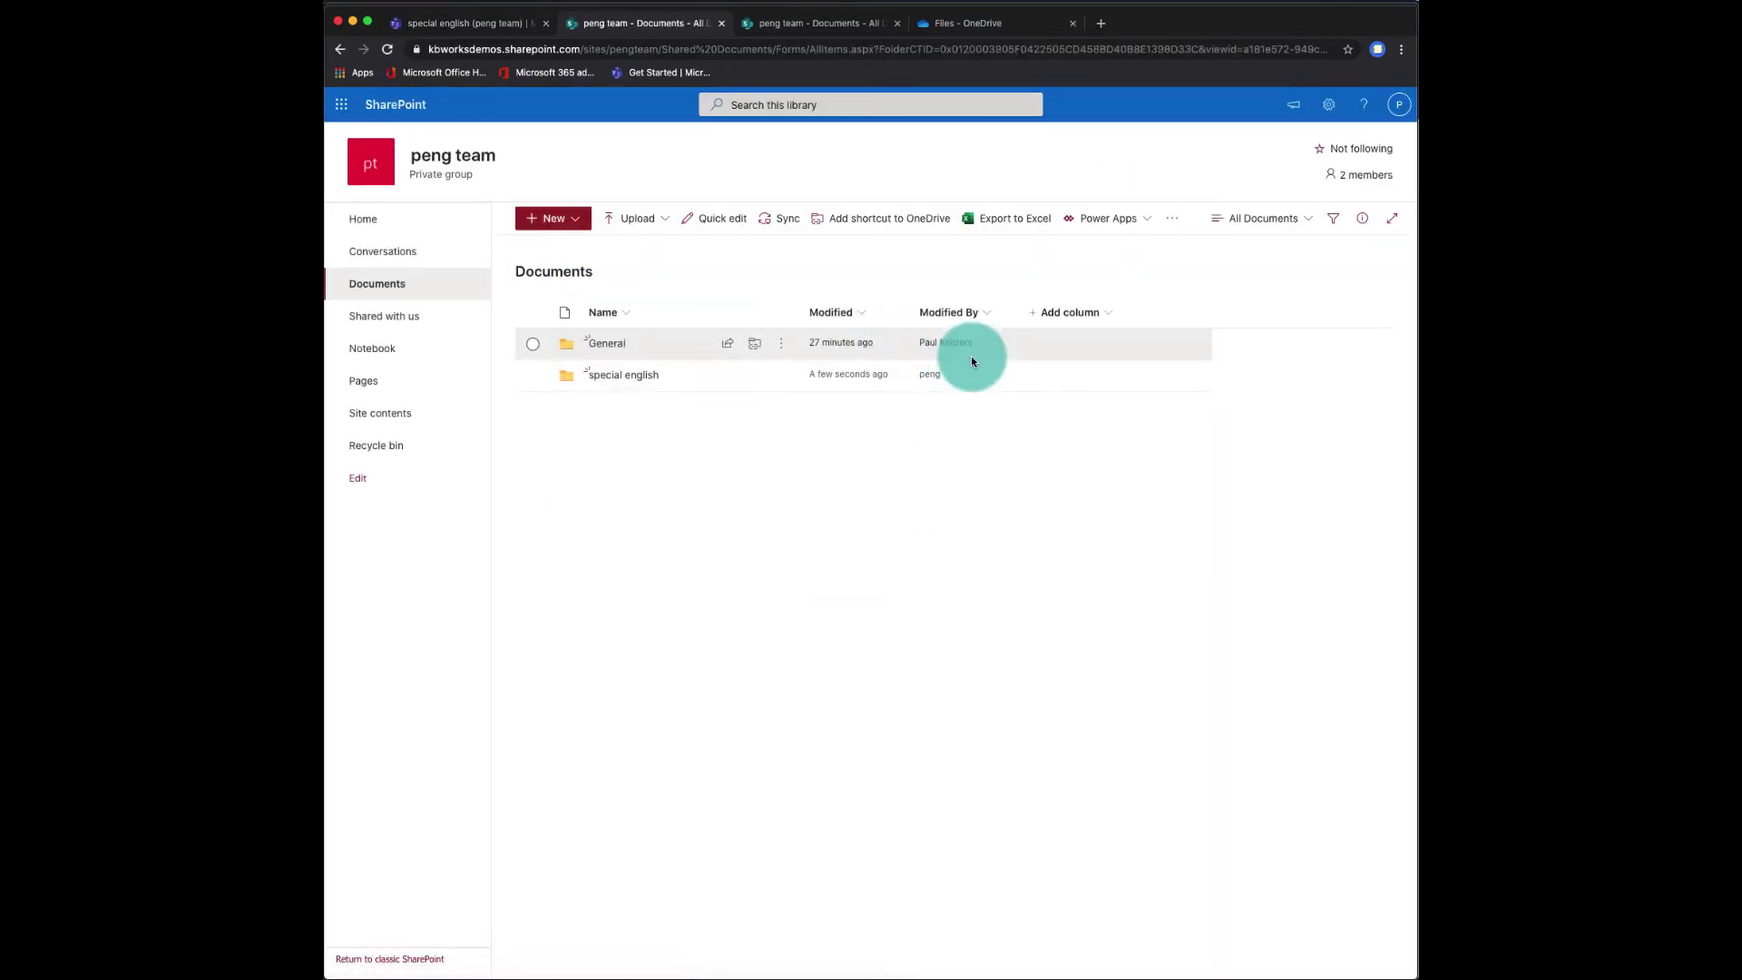